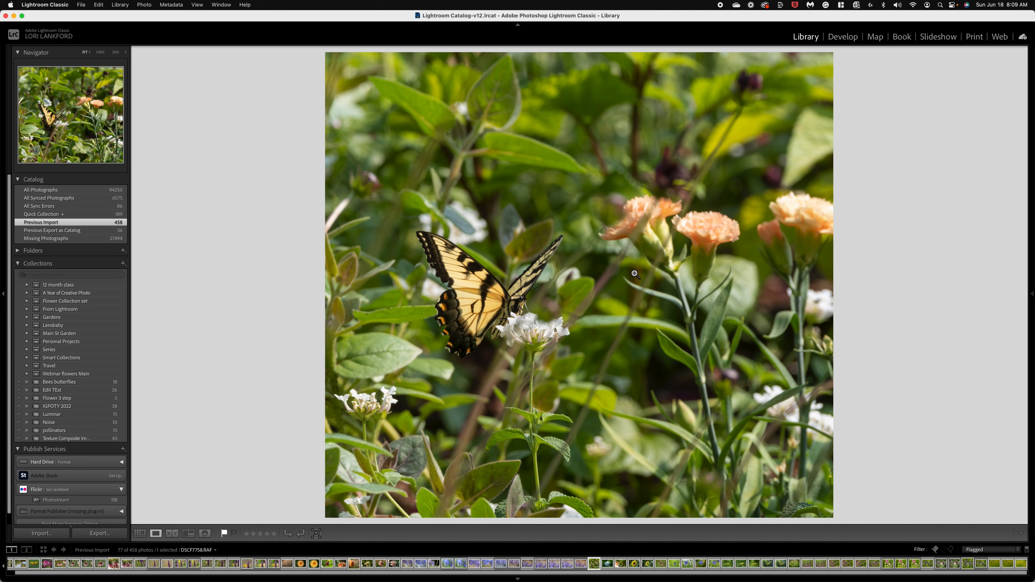
Step: Send the butterfly photo from Lightroom Classic to Topaz Studio 2 for editing
right_click(635, 273)
mouse_move(669, 361)
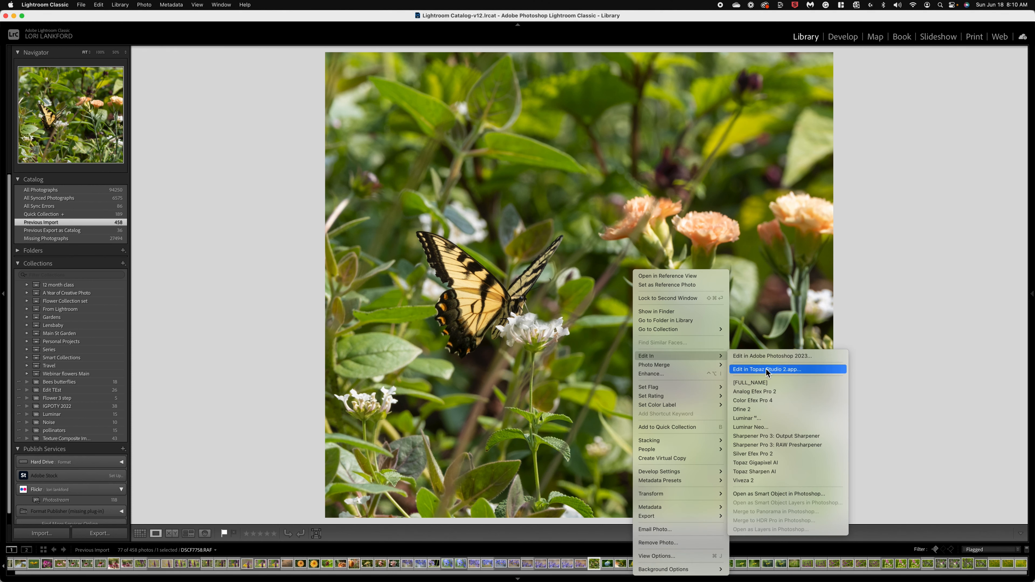
left_click(741, 371)
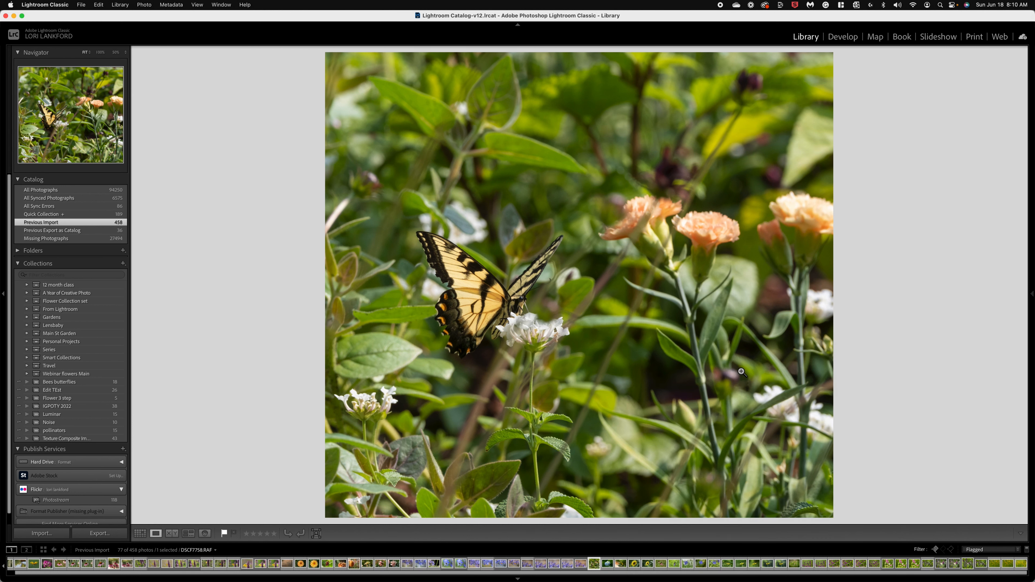
left_click(573, 247)
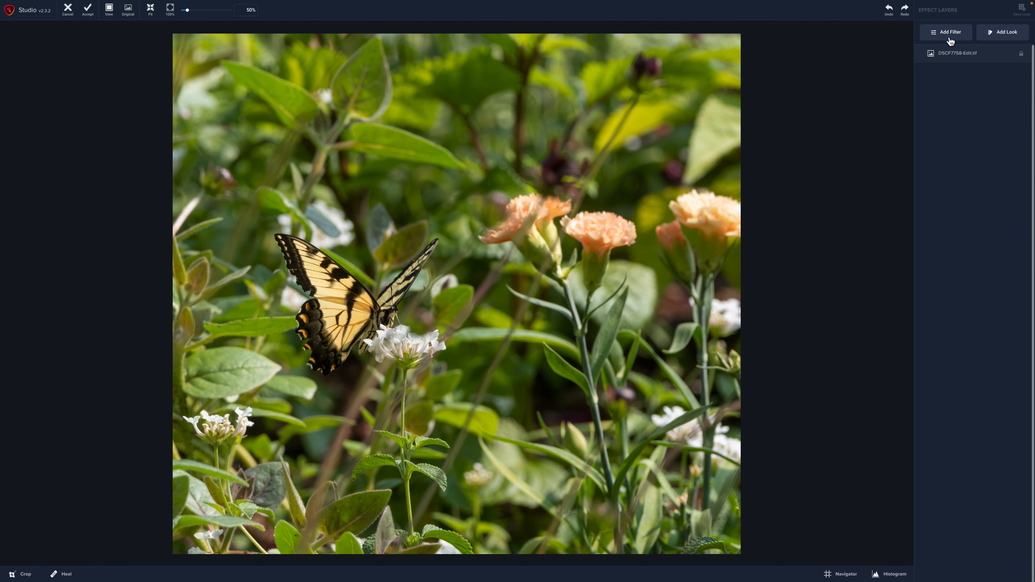
Step: Add a circular Focal Blur filter, centre its focus area on the butterfly, and stretch it into a taller, slightly wider ellipse
left_click(948, 37)
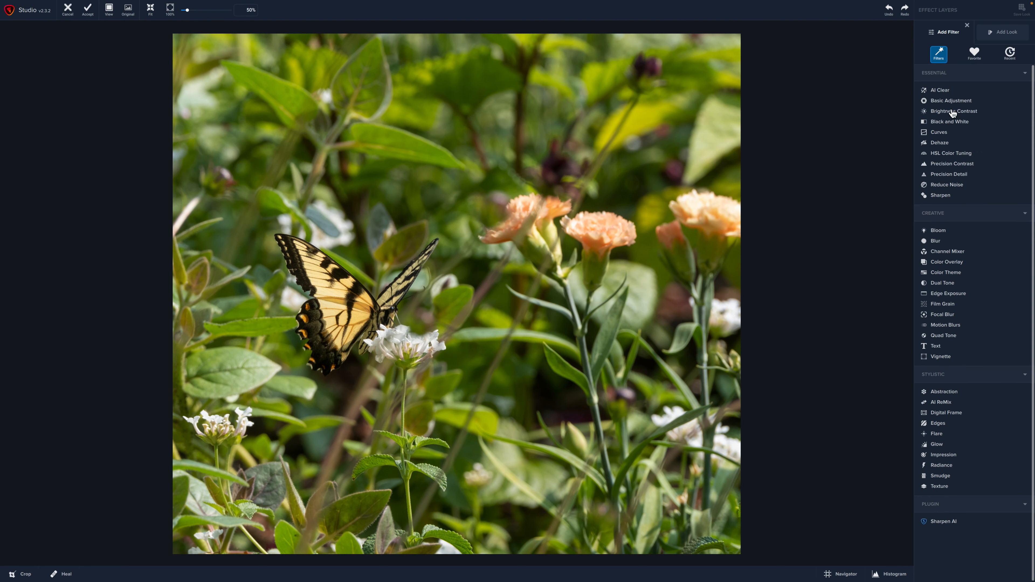
left_click(943, 315)
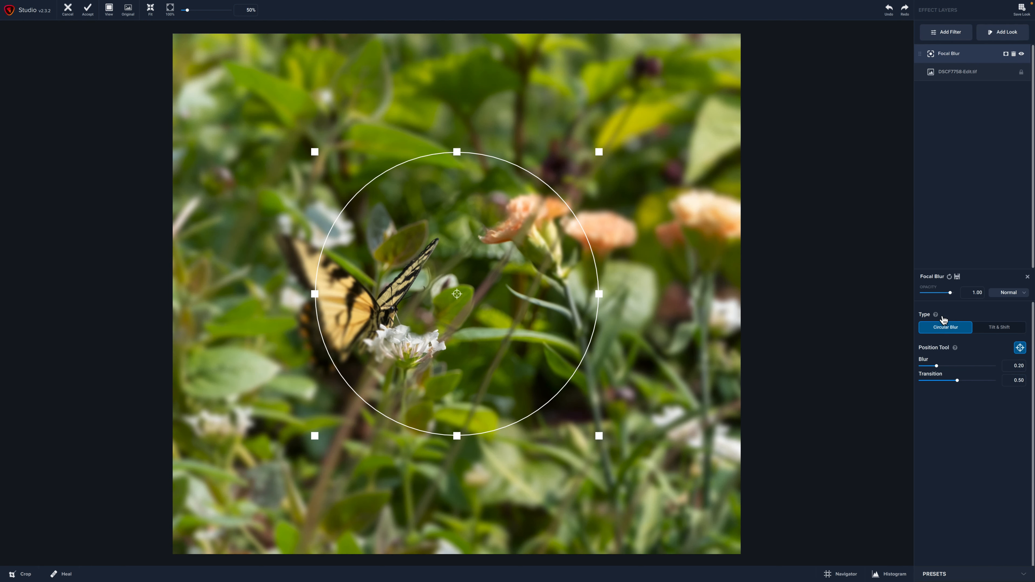
left_click_drag(449, 297, 371, 326)
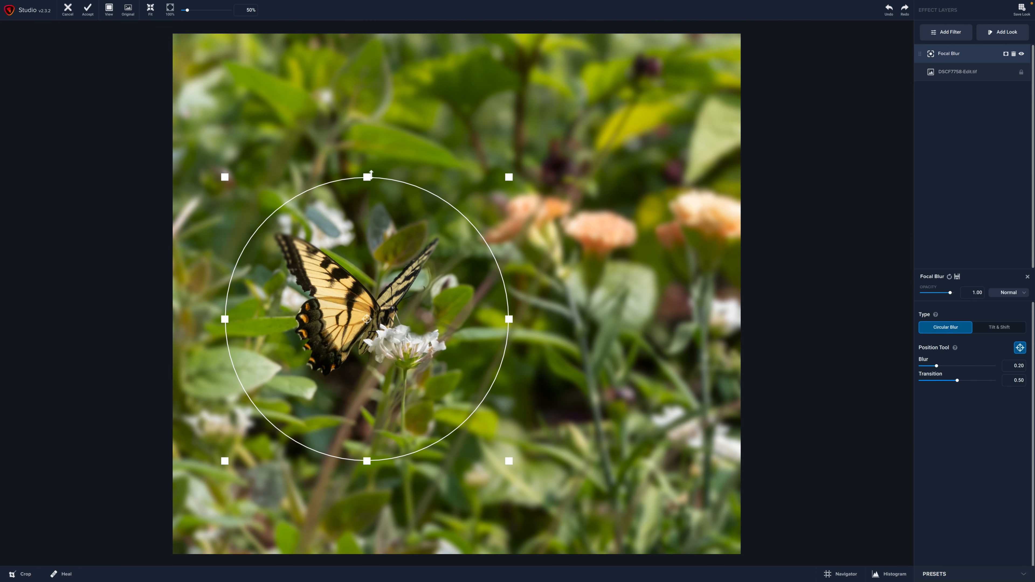
left_click_drag(368, 176, 369, 95)
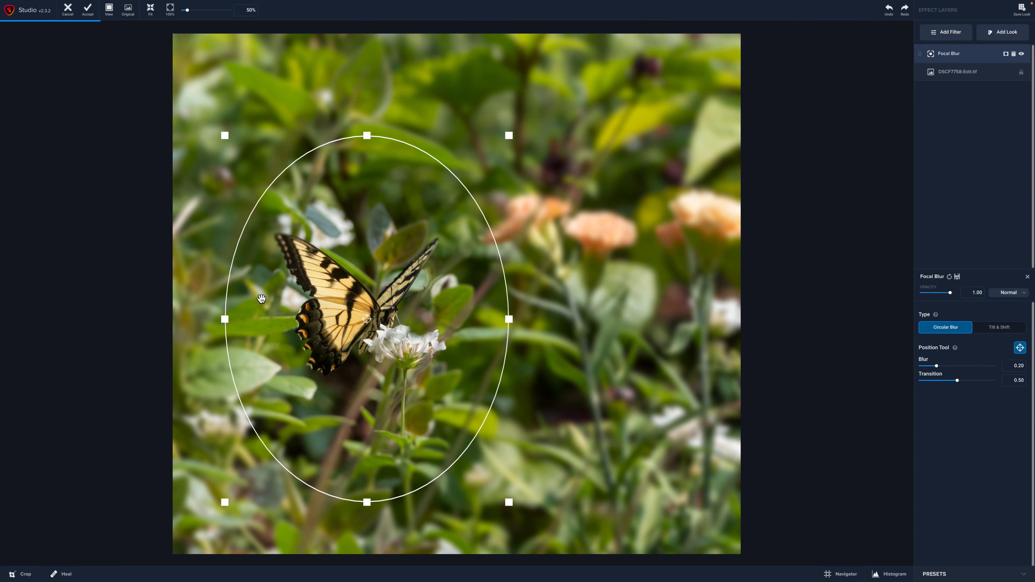
left_click_drag(226, 324, 199, 323)
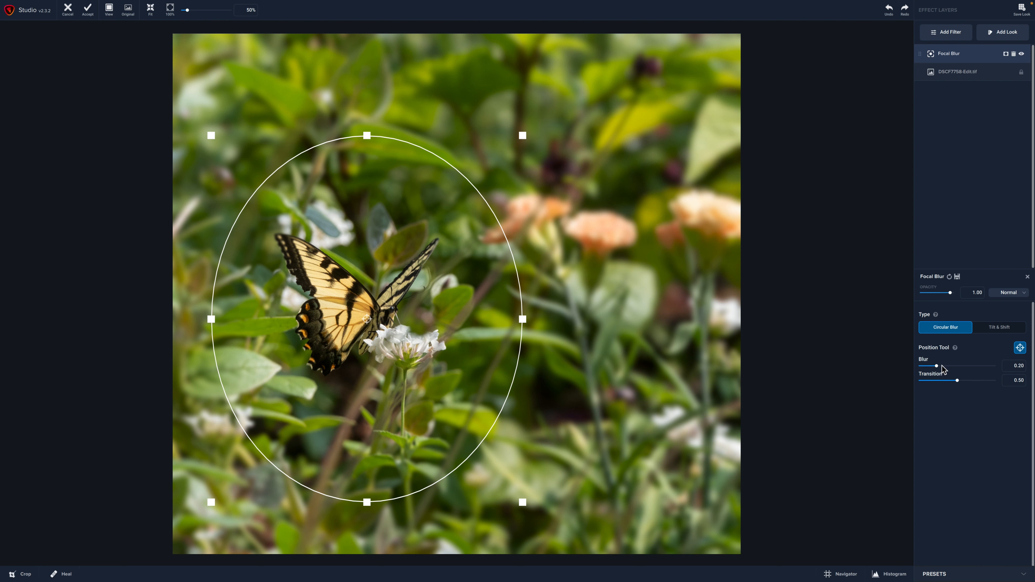
Step: Set the Focal Blur's blur to 0.26 and transition to 0.72, and refine the focus ellipse's width and position around the butterfly
left_click(949, 365)
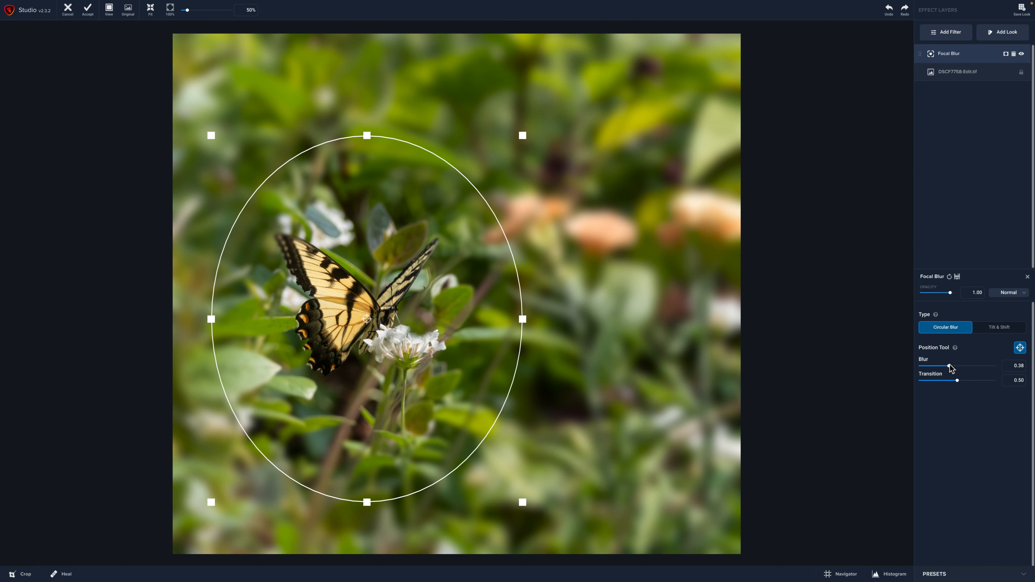
left_click_drag(949, 366, 940, 365)
left_click(973, 380)
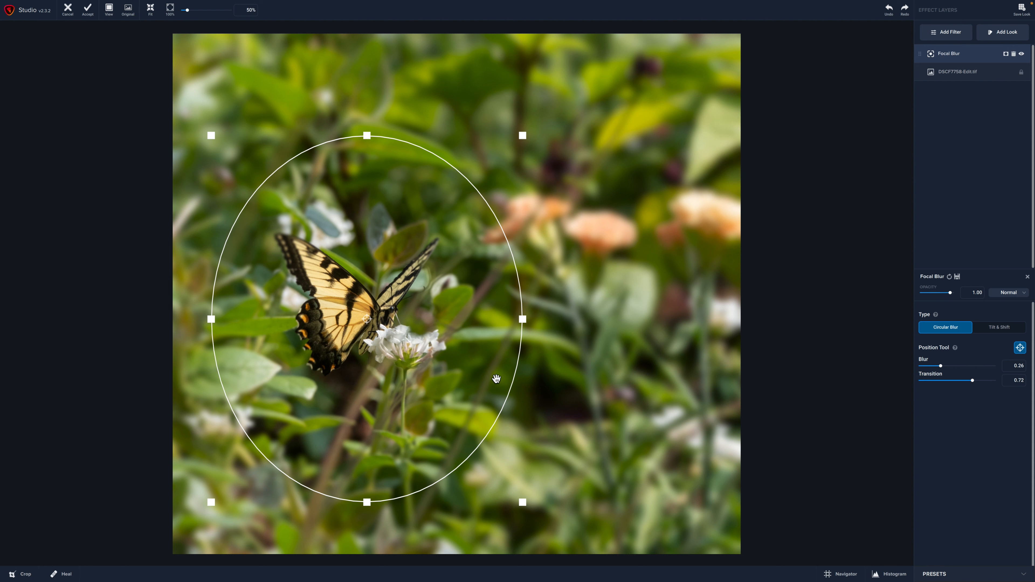
mouse_move(522, 319)
left_mouse_down()
mouse_move(536, 319)
mouse_move(513, 322)
left_mouse_up()
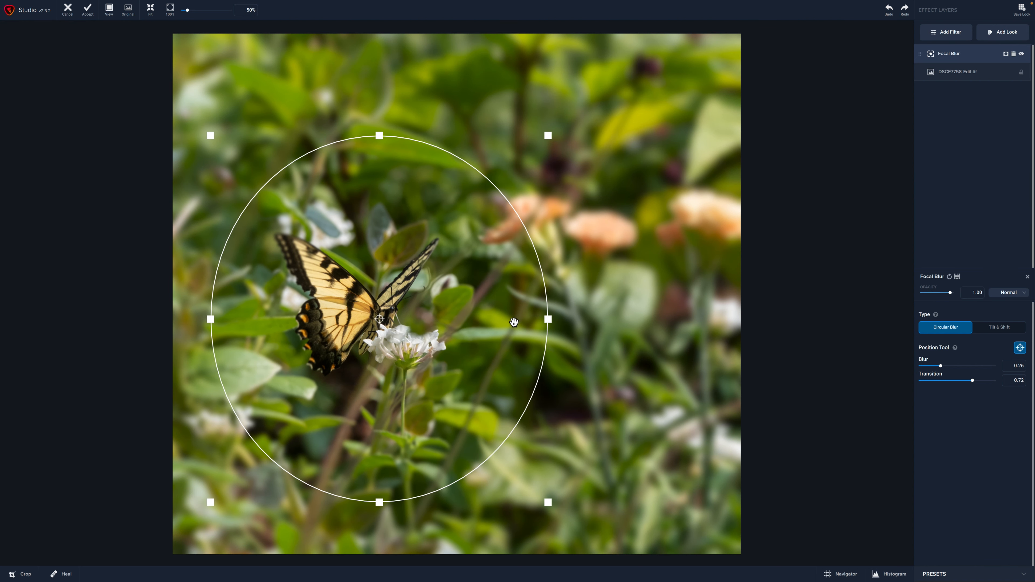
left_click_drag(514, 322, 505, 322)
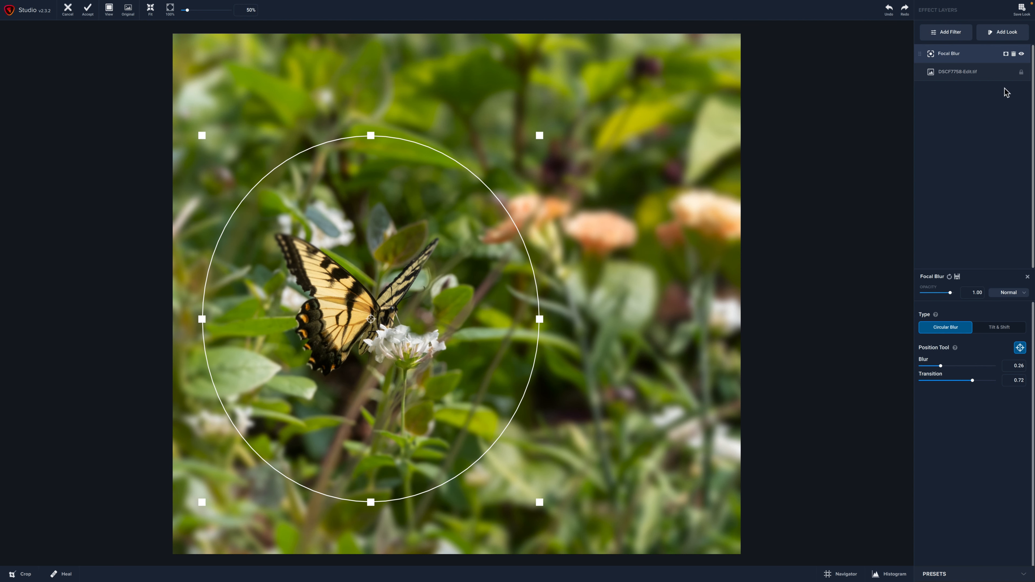
left_click(1027, 277)
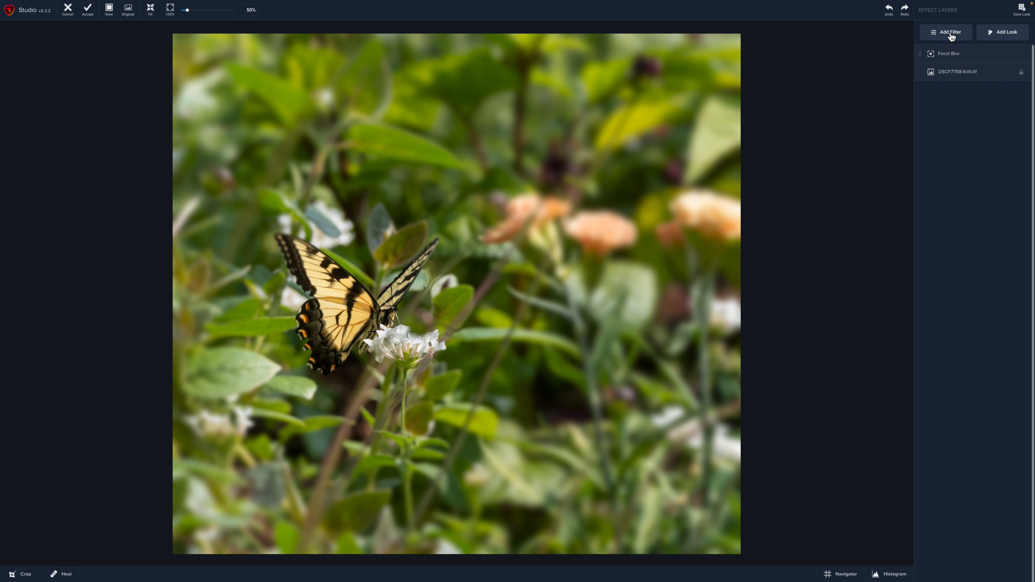
Step: Add a Vignette filter with strength 0.54, transition 0.45, roundness 0.81 and its centre at X -0.32, Y -0.02
left_click(950, 33)
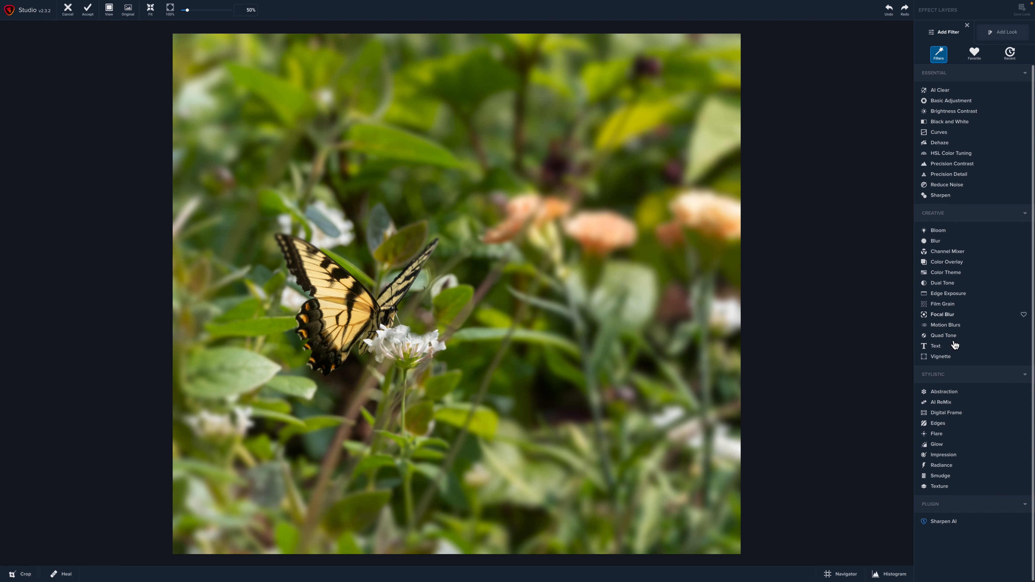
left_click(941, 356)
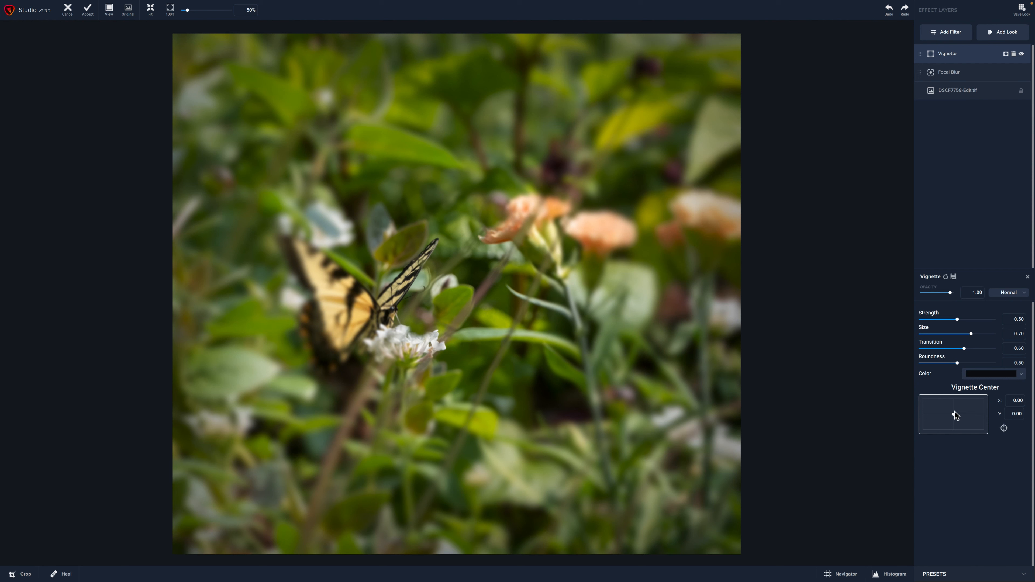
left_click_drag(954, 415, 938, 415)
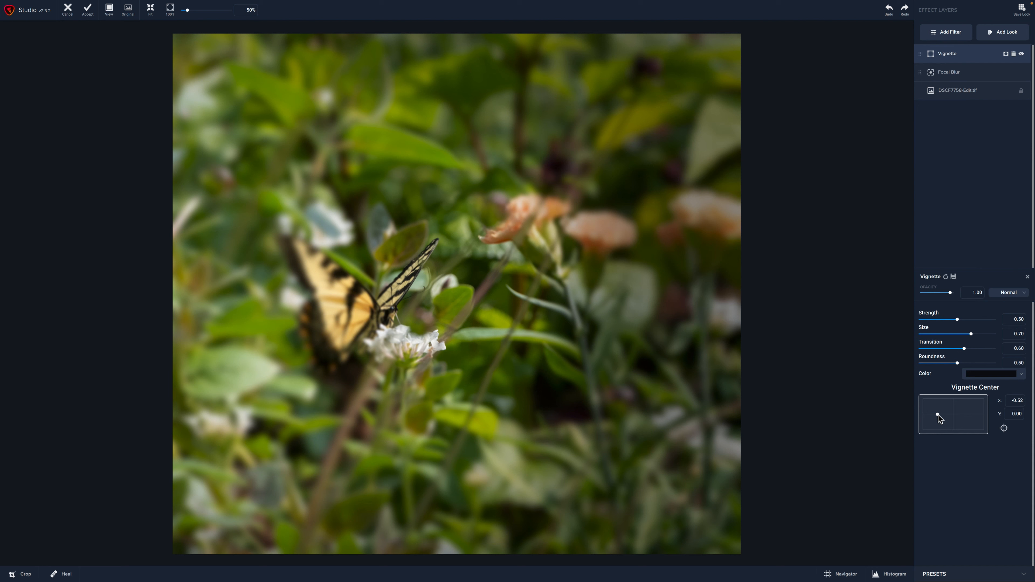
left_click_drag(957, 320, 960, 322)
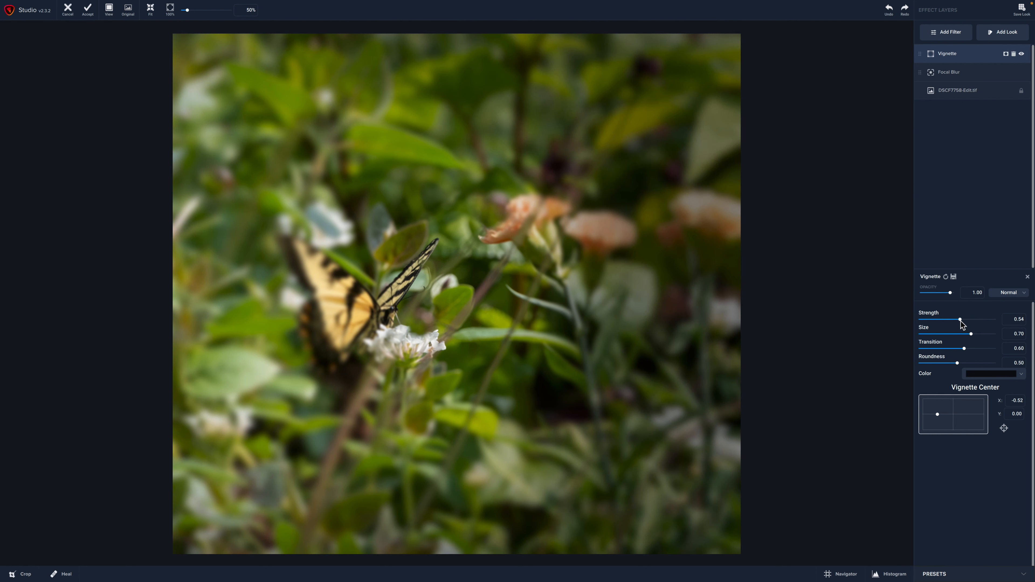
left_click(954, 349)
left_click(978, 363)
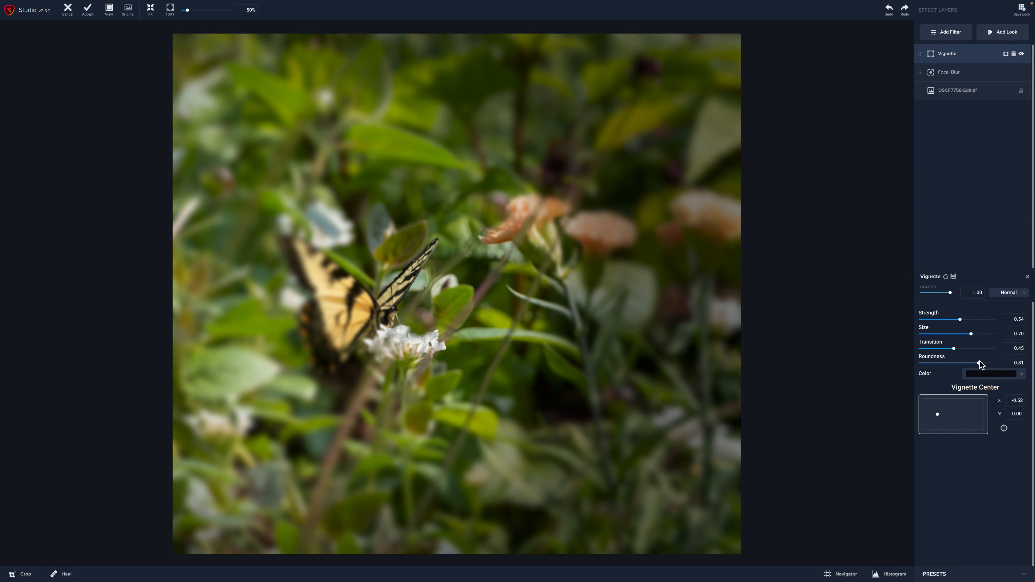
left_click_drag(938, 414, 943, 414)
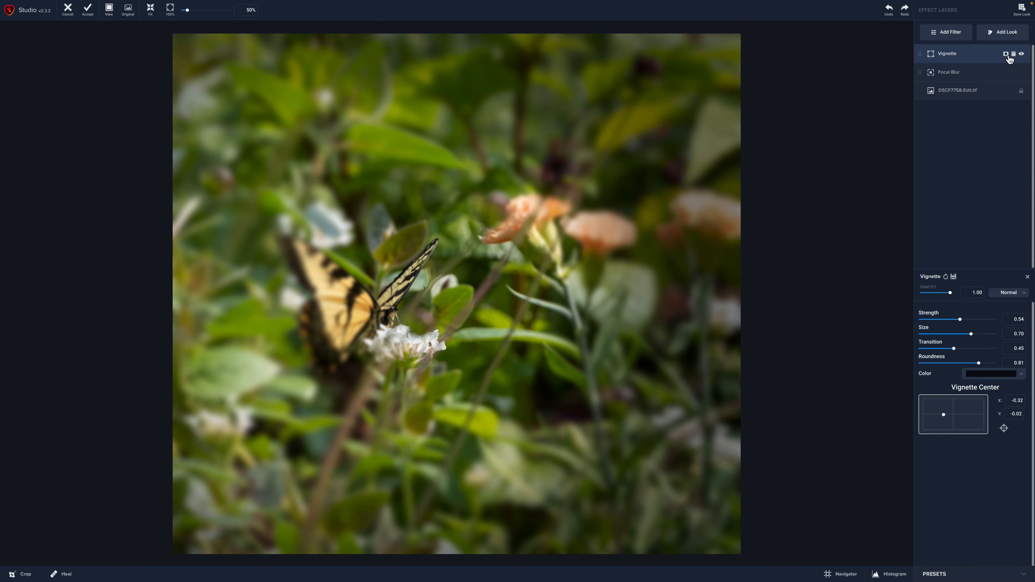
Step: Add a mask to the Vignette layer and brush the effect off the butterfly at 0.00 transparency
left_click(1006, 55)
left_click(992, 321)
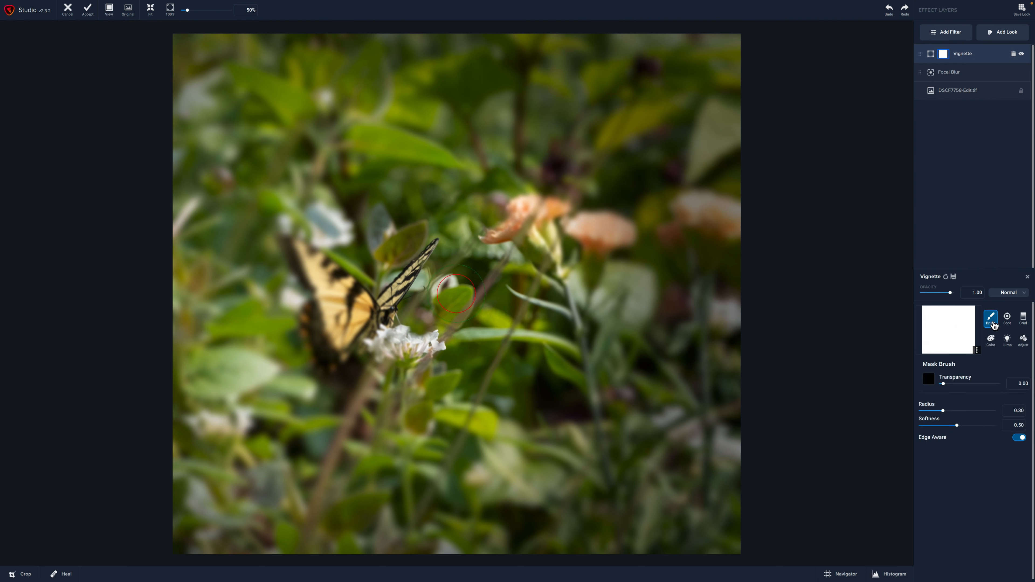
left_click(943, 385)
mouse_move(319, 308)
left_mouse_down()
mouse_move(314, 274)
mouse_move(295, 249)
mouse_move(351, 312)
mouse_move(337, 346)
mouse_move(311, 300)
left_mouse_up()
Step: Reopen the Focal Blur layer and recentre its focus circle on the butterfly
left_click(961, 77)
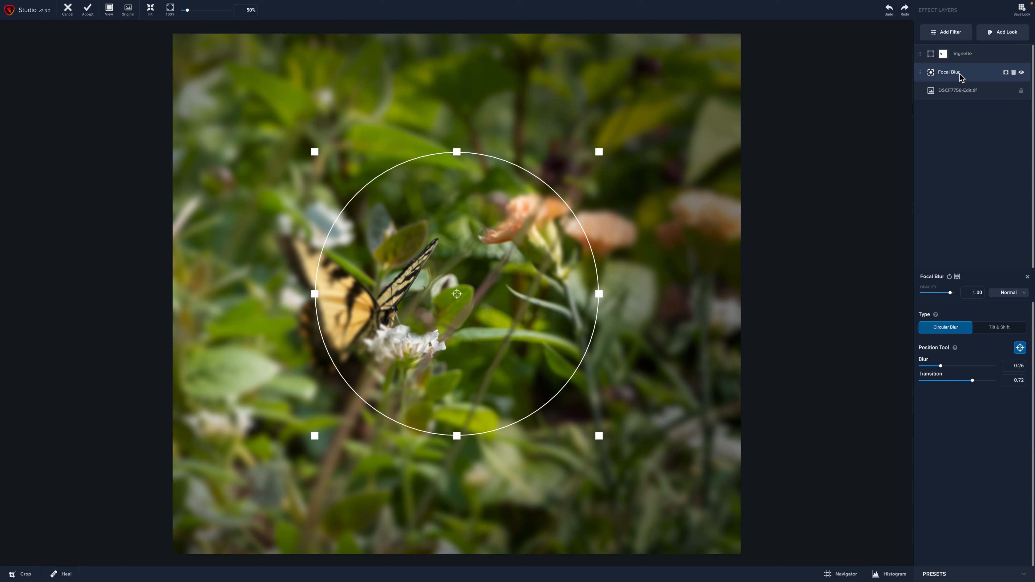
left_click_drag(457, 301, 373, 312)
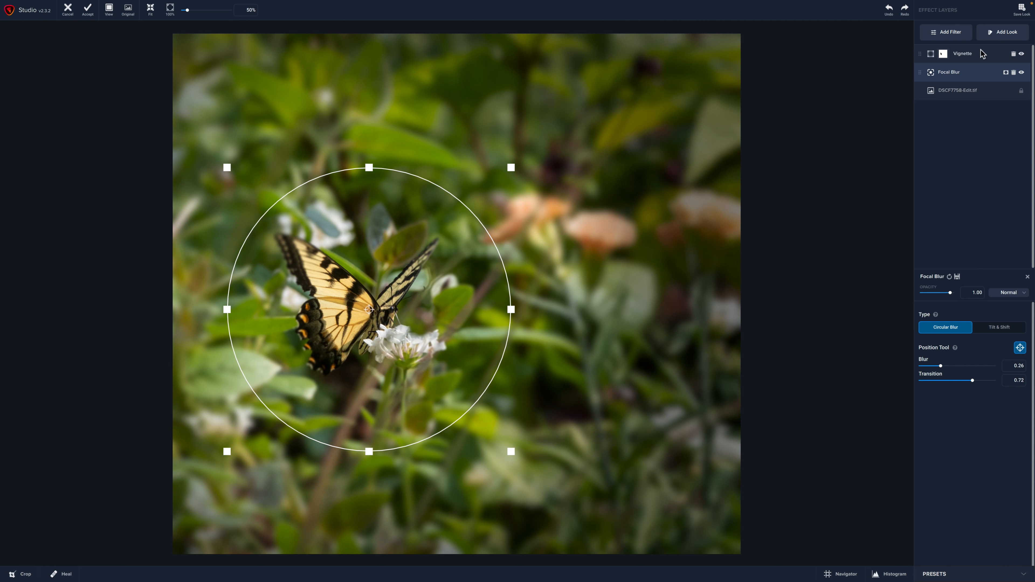
Step: Set the masked Vignette layer's strength to 0.60
left_click(964, 57)
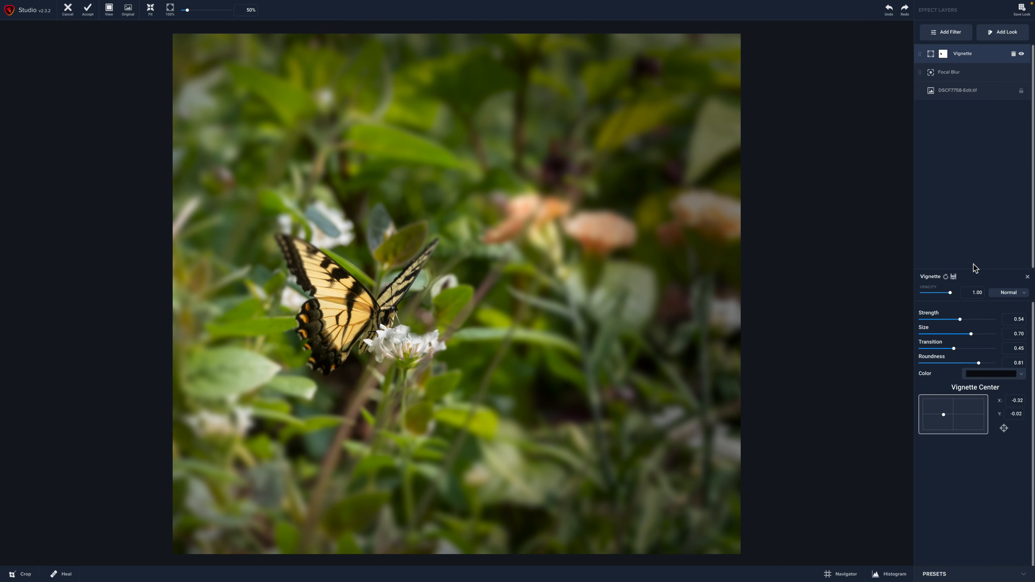
left_click(968, 320)
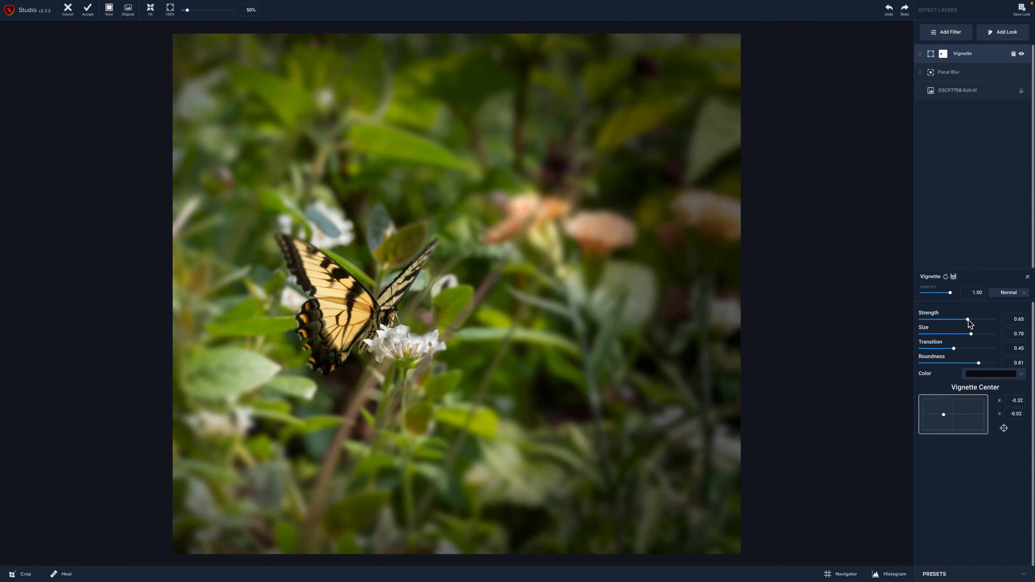
left_click_drag(966, 320, 963, 319)
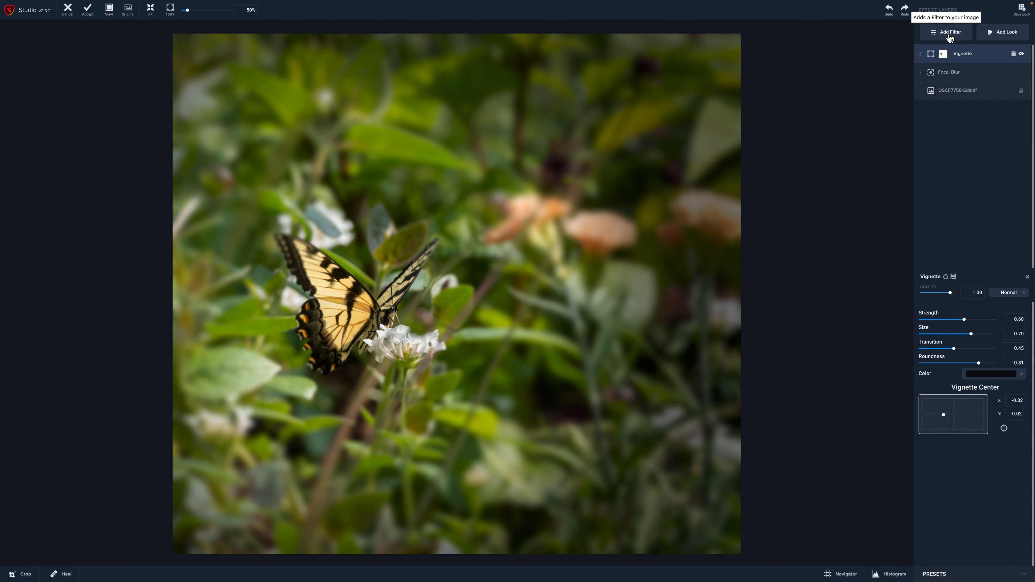
Step: Preview the Fur and Feathers look from the Favorites look category
left_click(949, 37)
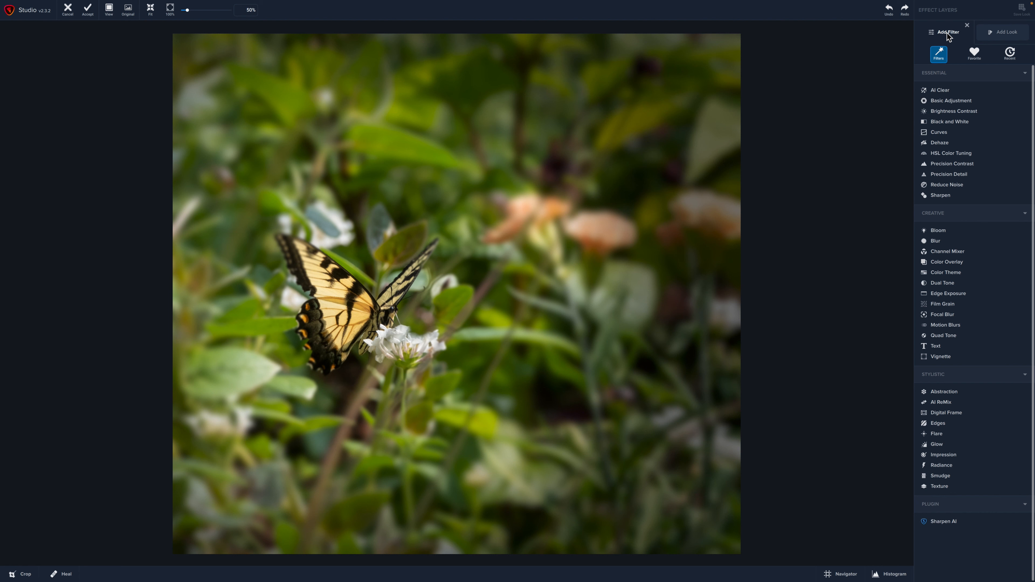
left_click(1001, 33)
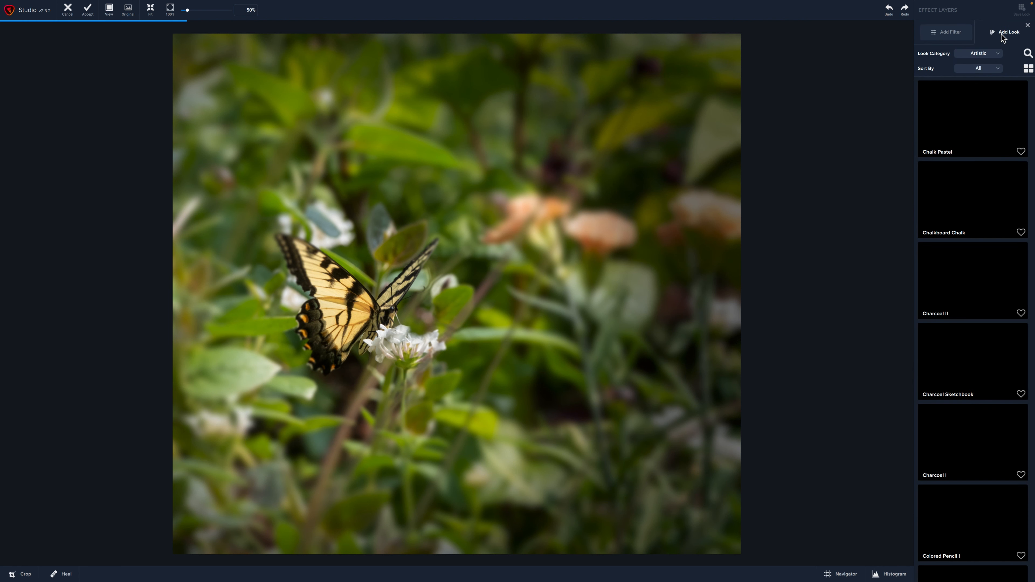
left_click(993, 58)
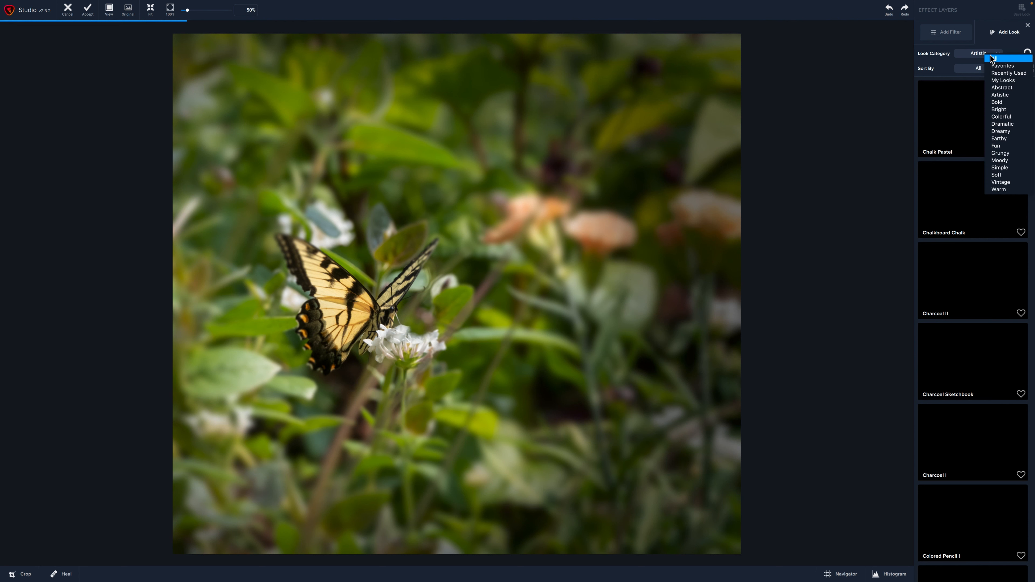
left_click(1001, 70)
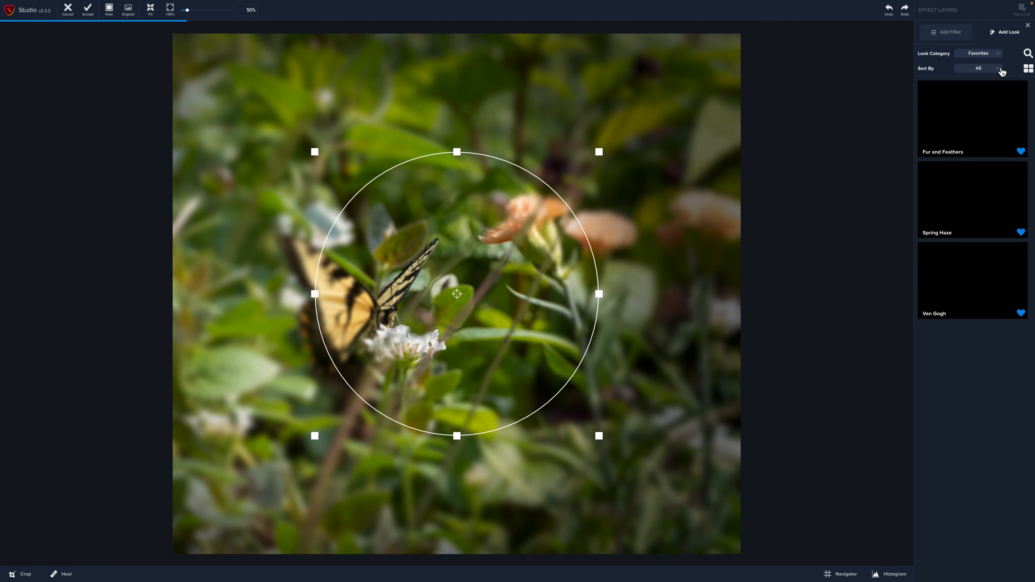
mouse_move(973, 119)
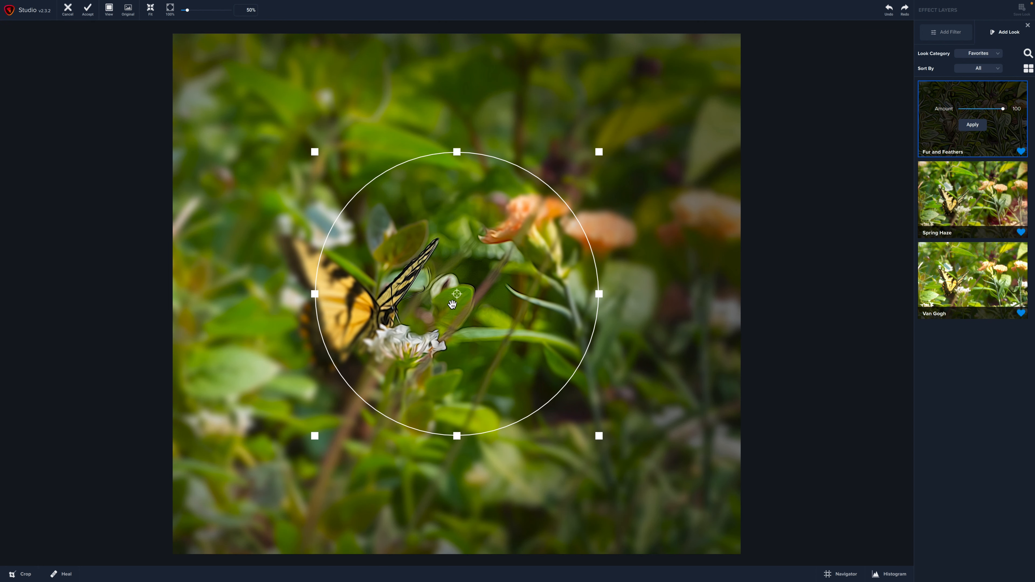
Step: Move the blur's focus circle back onto the butterfly and apply the Fur and Feathers look at an amount of 31
mouse_move(461, 294)
left_mouse_down()
mouse_move(352, 310)
mouse_move(362, 309)
left_mouse_up()
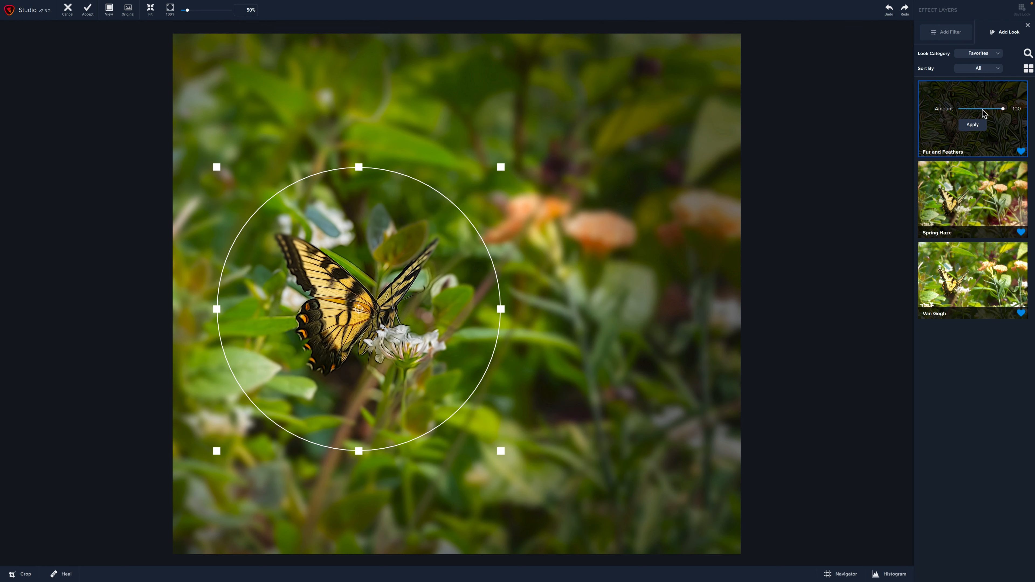
left_click(970, 109)
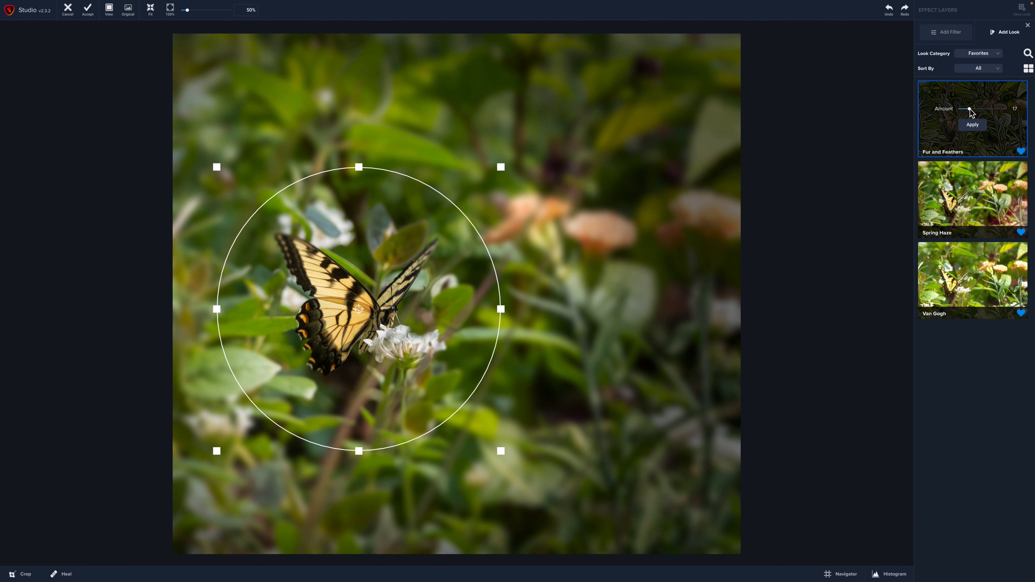
left_click(976, 109)
left_click(975, 129)
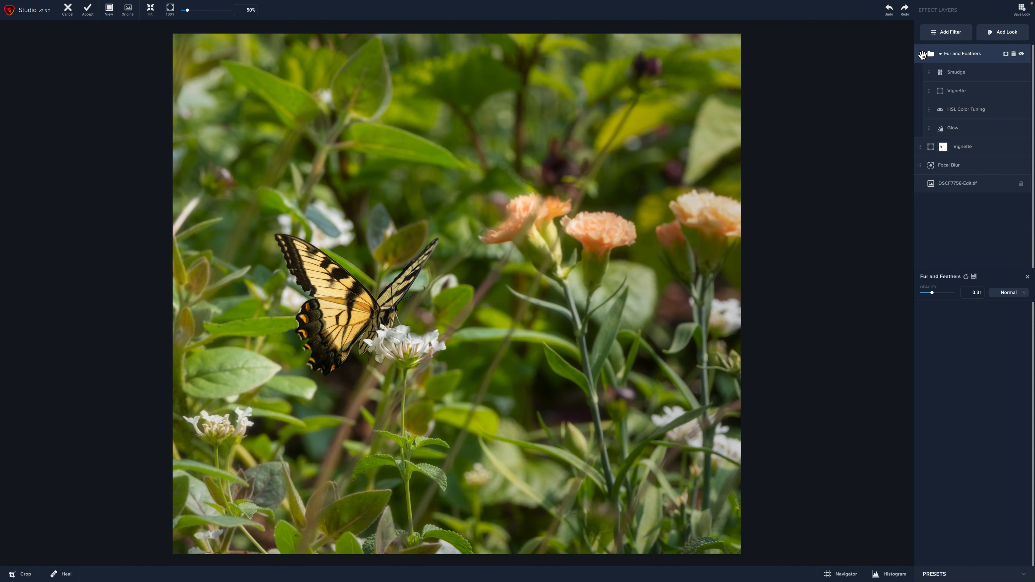
Step: Move the Fur and Feathers group below the Vignette and Focal Blur layers, directly above the base image
mouse_move(920, 53)
left_mouse_down()
mouse_move(925, 179)
mouse_move(923, 165)
left_mouse_up()
left_click(942, 56)
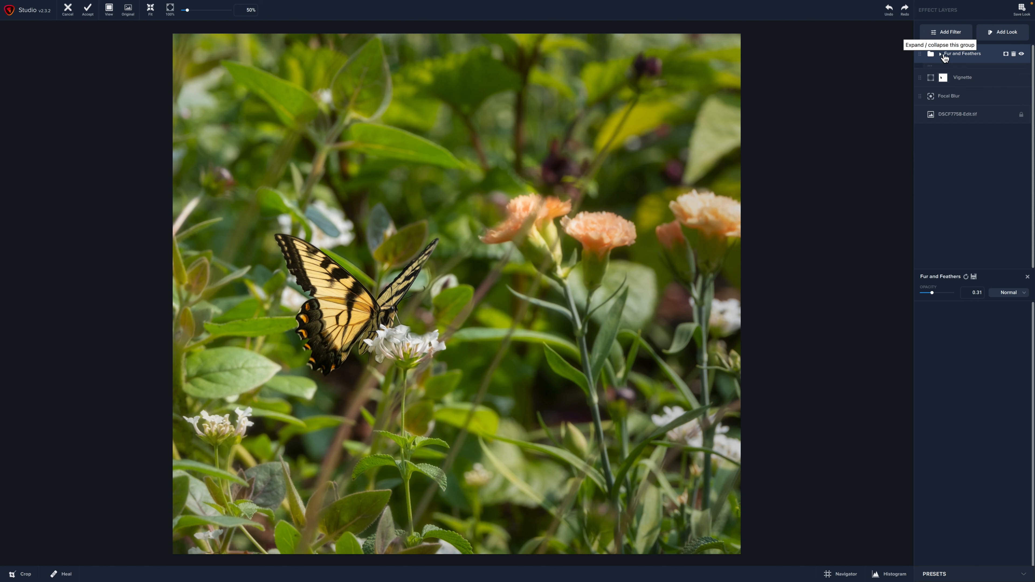
left_click_drag(919, 54, 921, 119)
left_click(922, 97)
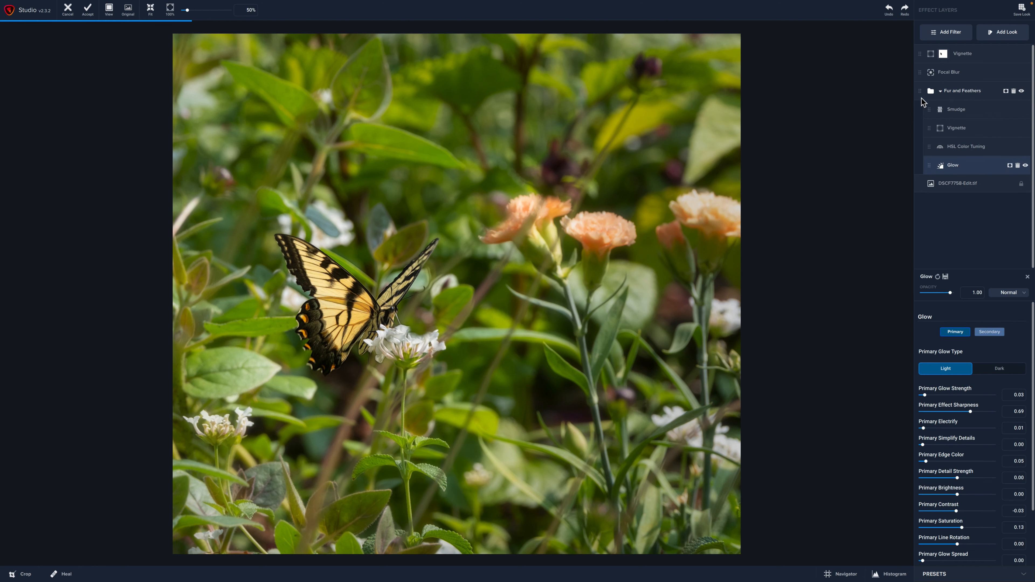
Step: Recentre the Focal Blur layer's focus circle on the butterfly and close the layer's settings
left_click(925, 74)
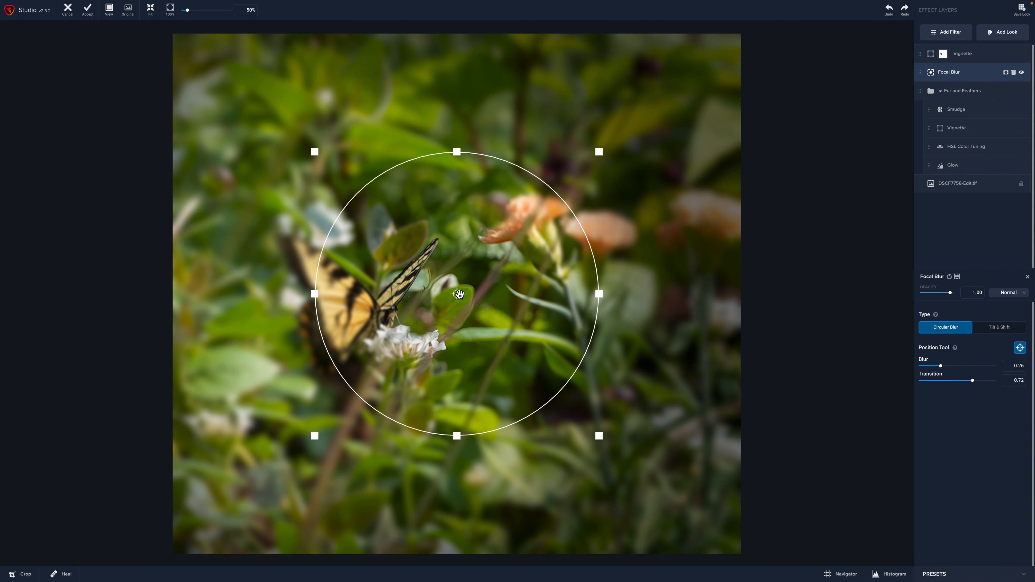
left_click_drag(460, 294, 366, 294)
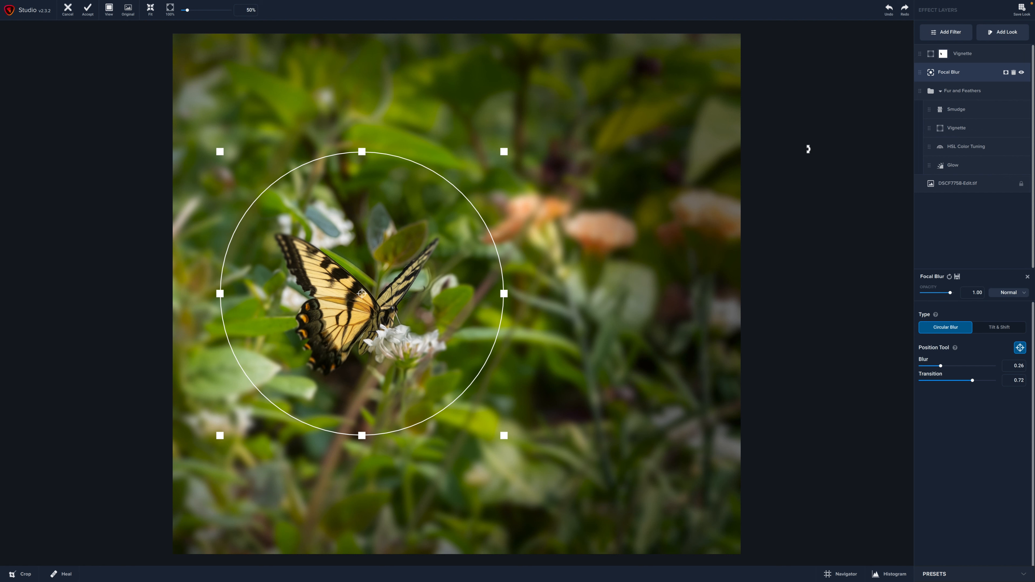
left_click(1028, 277)
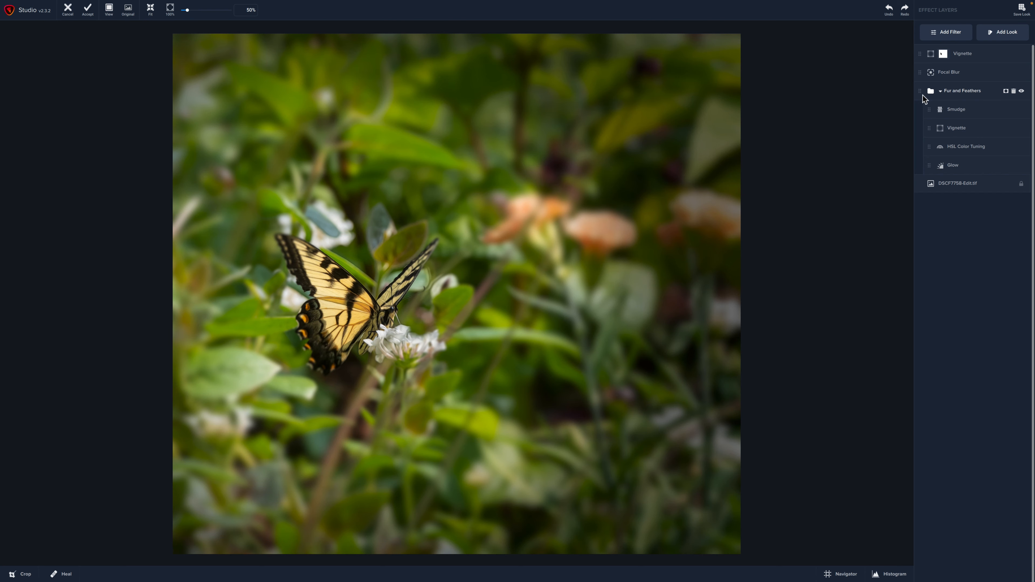
left_click(382, 202)
left_click(382, 201)
Step: Add a Dark Glow filter with a primary glow strength of 0.44 and lower the layer's opacity
left_click(943, 32)
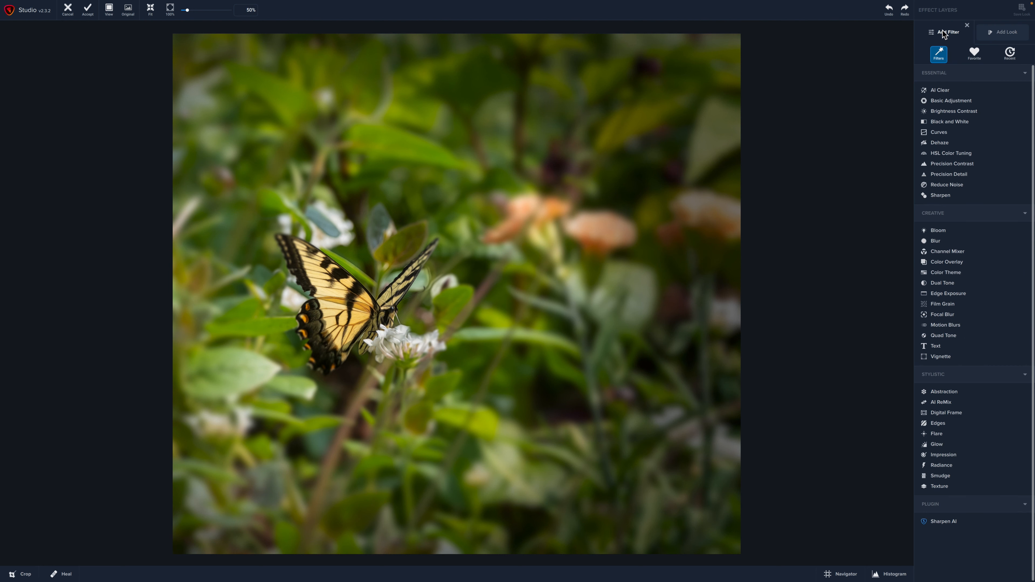
left_click(936, 445)
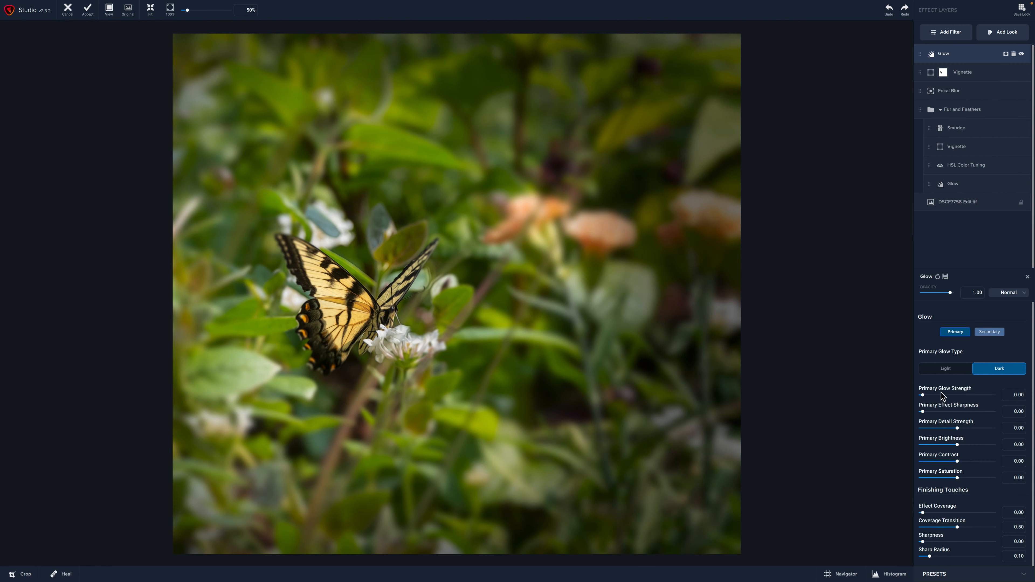
left_click(940, 393)
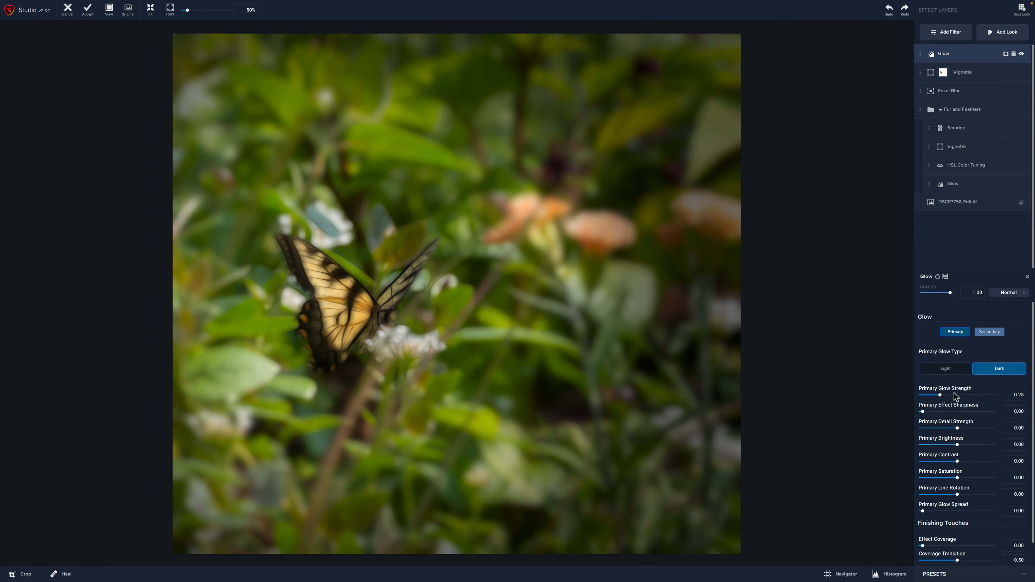
left_click(953, 394)
left_click(932, 293)
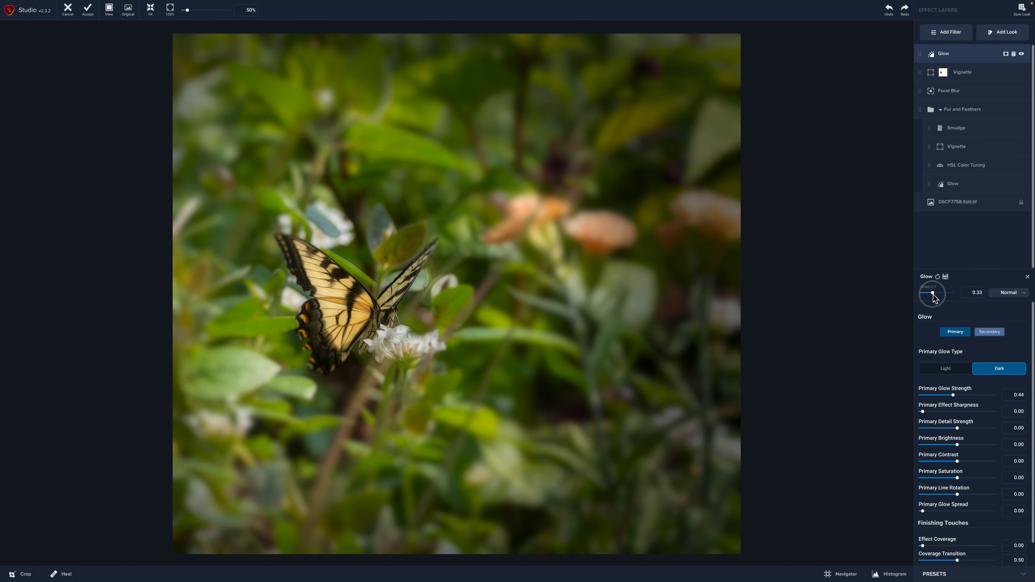
left_click_drag(933, 294, 930, 294)
Step: Add a Color Overlay filter using a colour sampled from the blurred orange flower and set its opacity to 0.22
left_click(957, 37)
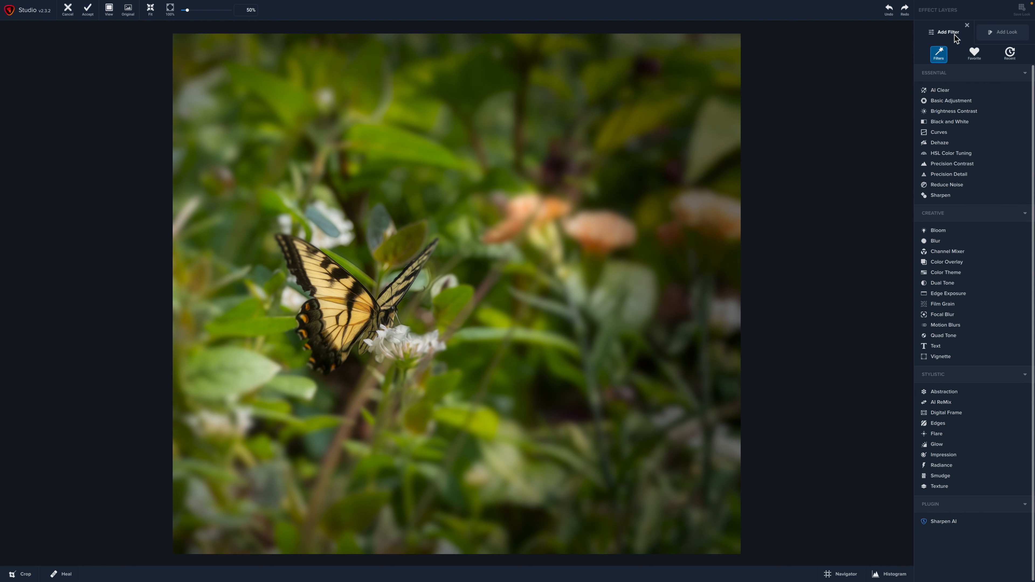
left_click(941, 263)
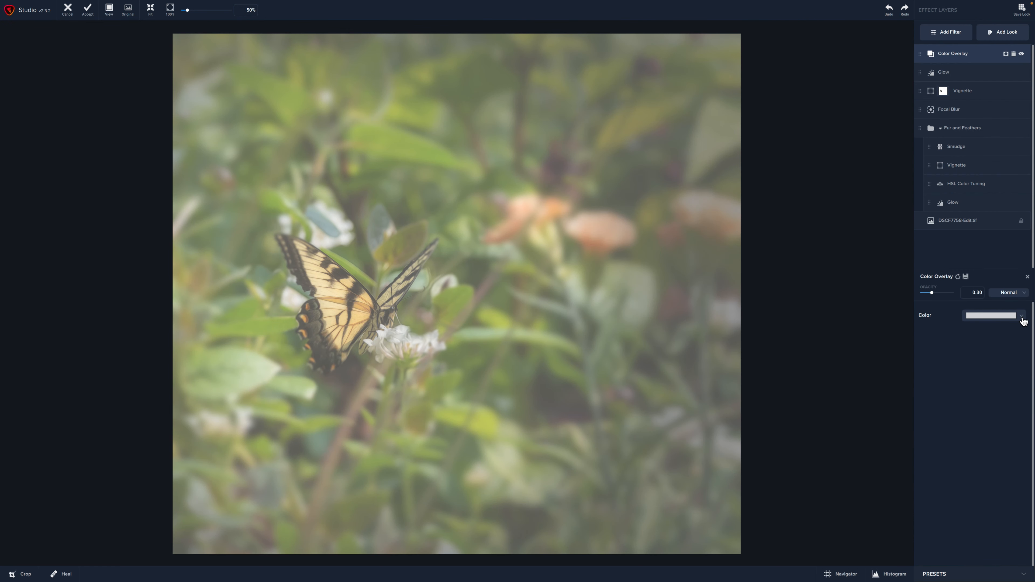
left_click(1022, 317)
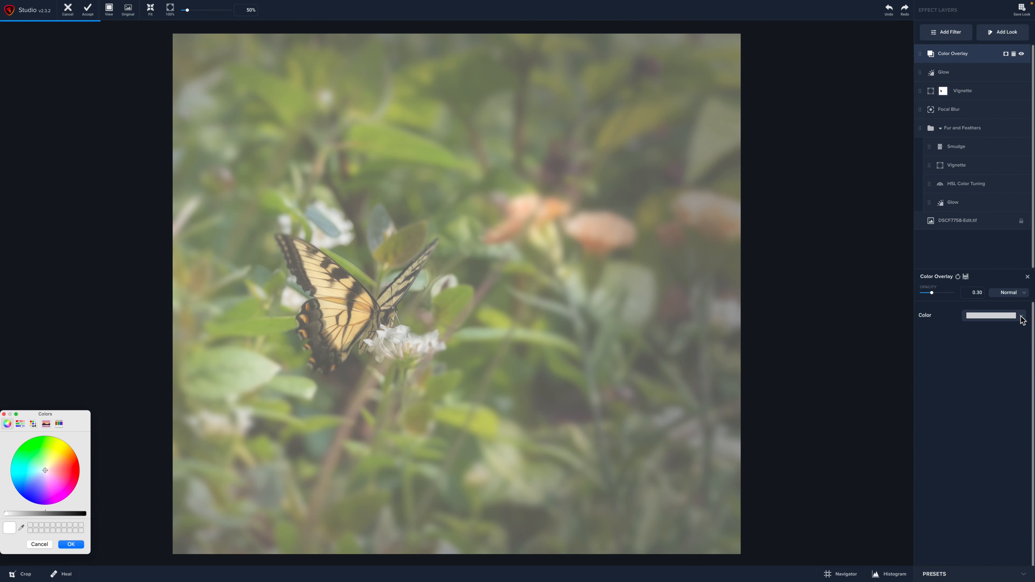
left_click(22, 527)
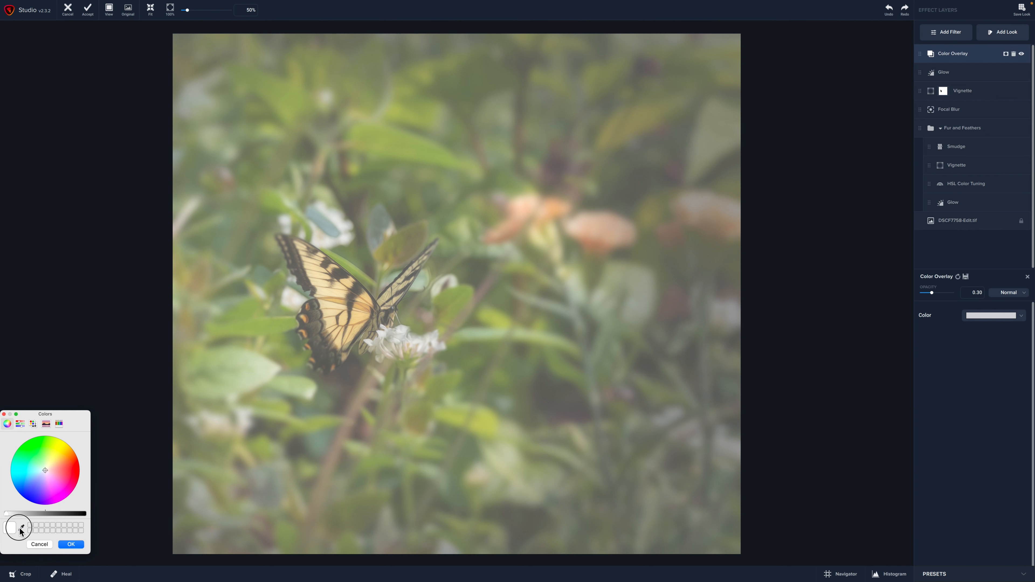
left_click(602, 229)
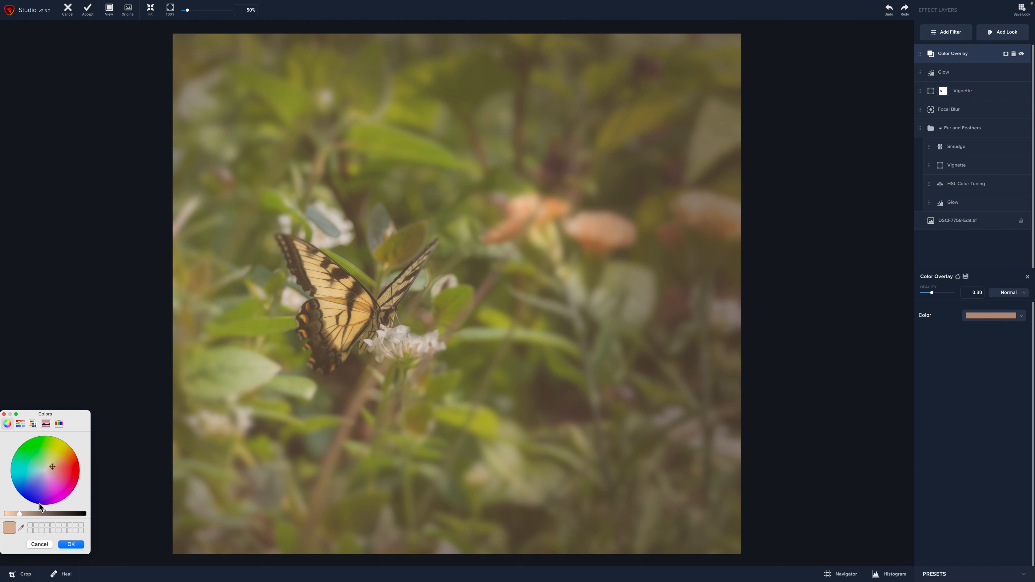
left_click(71, 544)
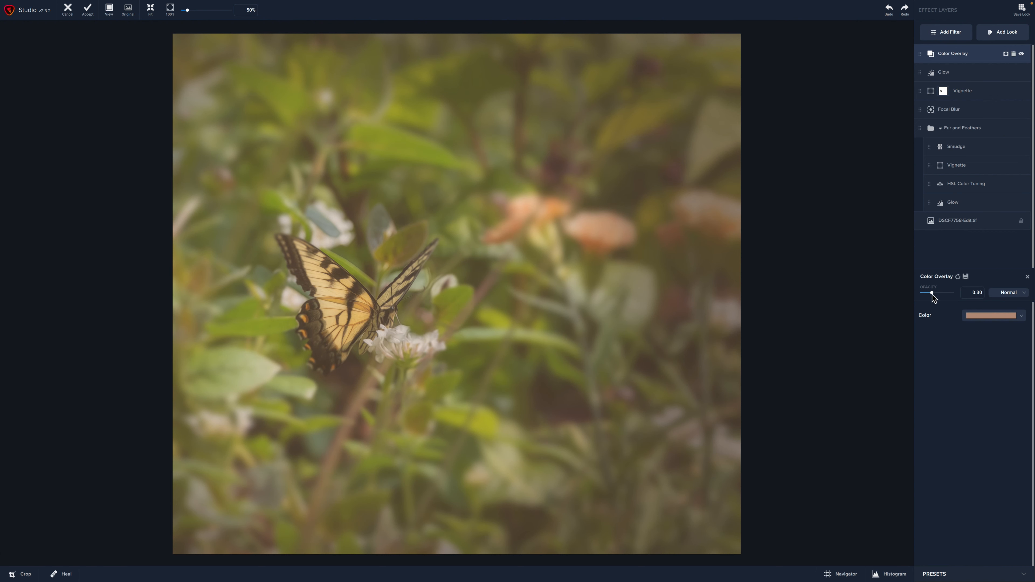
left_click_drag(931, 294, 930, 293)
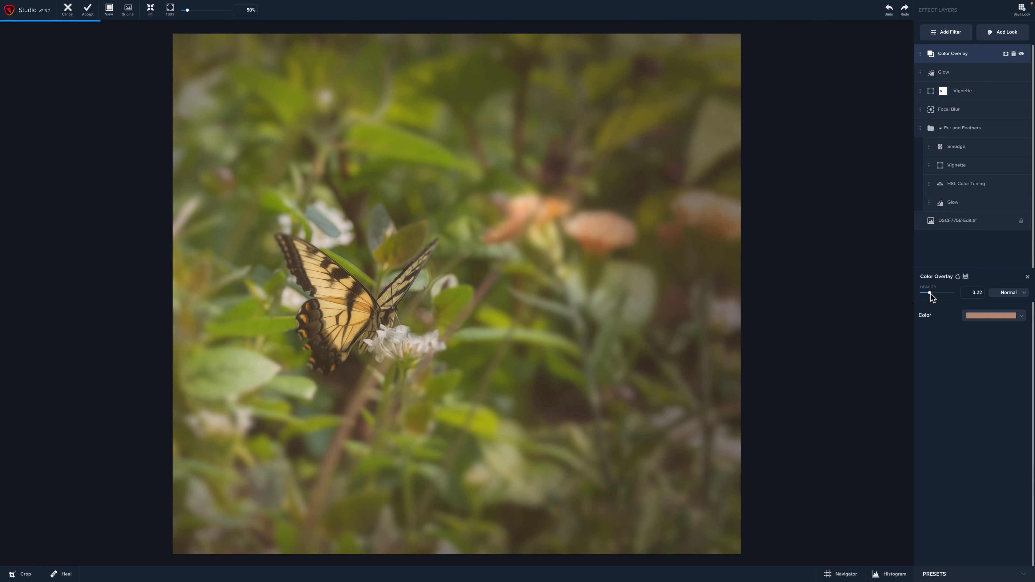
Step: Mask the Color Overlay off the butterfly and the white flower using a black mask brush with radius 0.30
left_click(1008, 60)
left_click(993, 324)
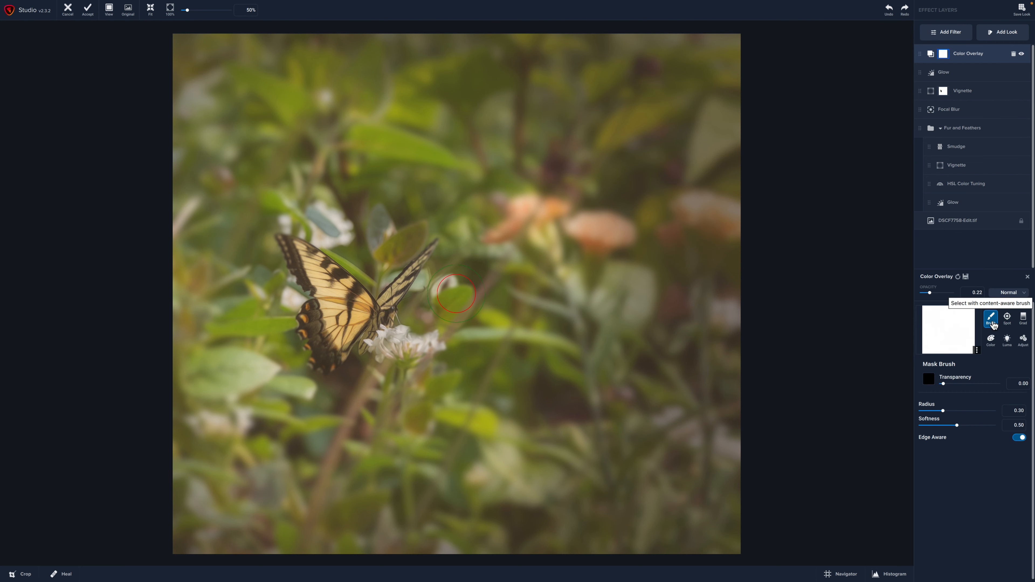
mouse_move(336, 322)
left_mouse_down()
mouse_move(295, 260)
mouse_move(334, 297)
mouse_move(325, 342)
mouse_move(376, 324)
mouse_move(395, 291)
mouse_move(376, 355)
mouse_move(420, 346)
left_mouse_up()
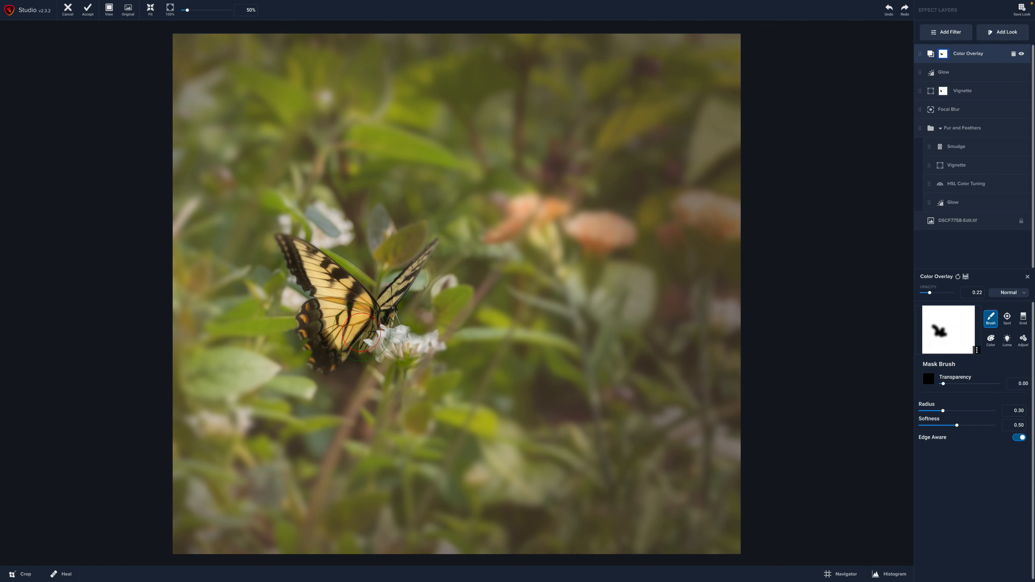
mouse_move(393, 343)
left_mouse_down()
mouse_move(391, 407)
mouse_move(417, 332)
mouse_move(429, 338)
mouse_move(446, 302)
left_mouse_up()
mouse_move(358, 322)
left_mouse_down()
mouse_move(393, 310)
mouse_move(424, 261)
left_mouse_up()
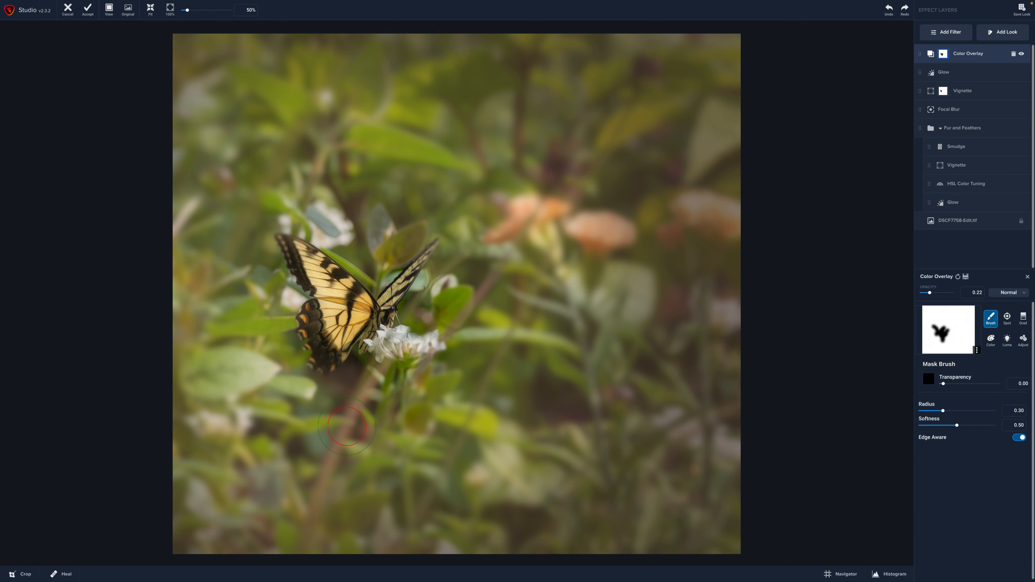
Step: Partially mask the overlay around the butterfly and over the foliage below it with a brush of radius 0.70 and transparency 0.54
key("bracketright")
key("bracketright")
key("bracketright")
key("bracketright")
key("bracketright")
key("bracketright")
key("bracketright")
key("bracketright")
left_click(972, 384)
mouse_move(268, 407)
left_mouse_down()
mouse_move(319, 399)
mouse_move(294, 441)
mouse_move(477, 419)
mouse_move(440, 493)
mouse_move(356, 478)
mouse_move(509, 426)
mouse_move(515, 378)
mouse_move(586, 382)
mouse_move(604, 452)
mouse_move(538, 471)
left_mouse_up()
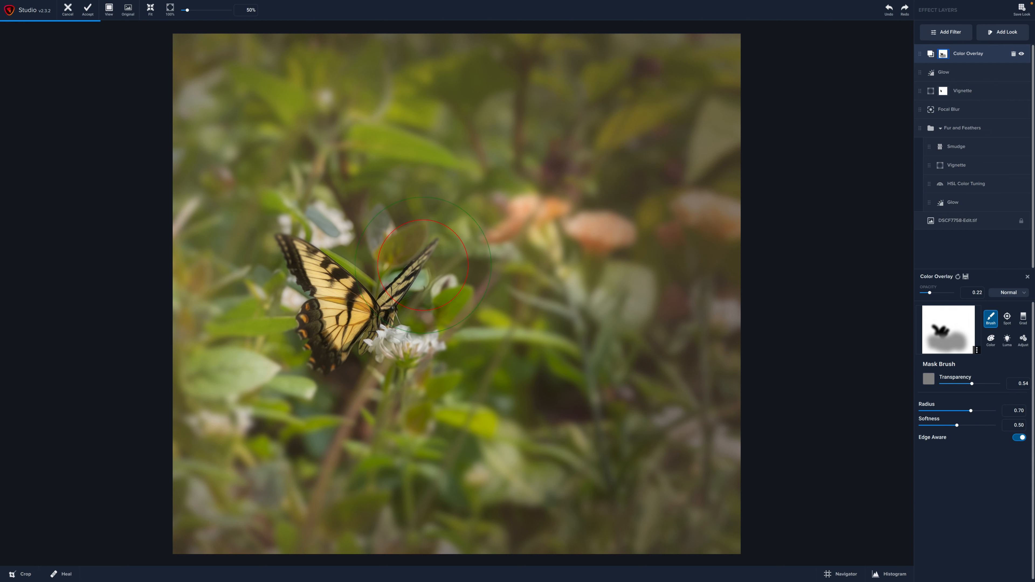
left_click_drag(422, 277, 409, 245)
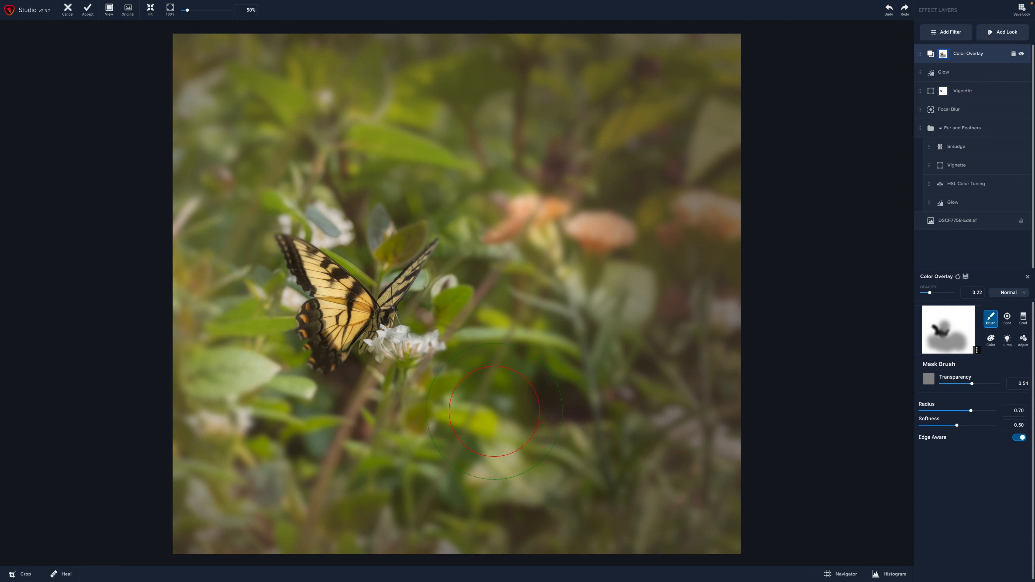
left_click_drag(290, 244, 332, 281)
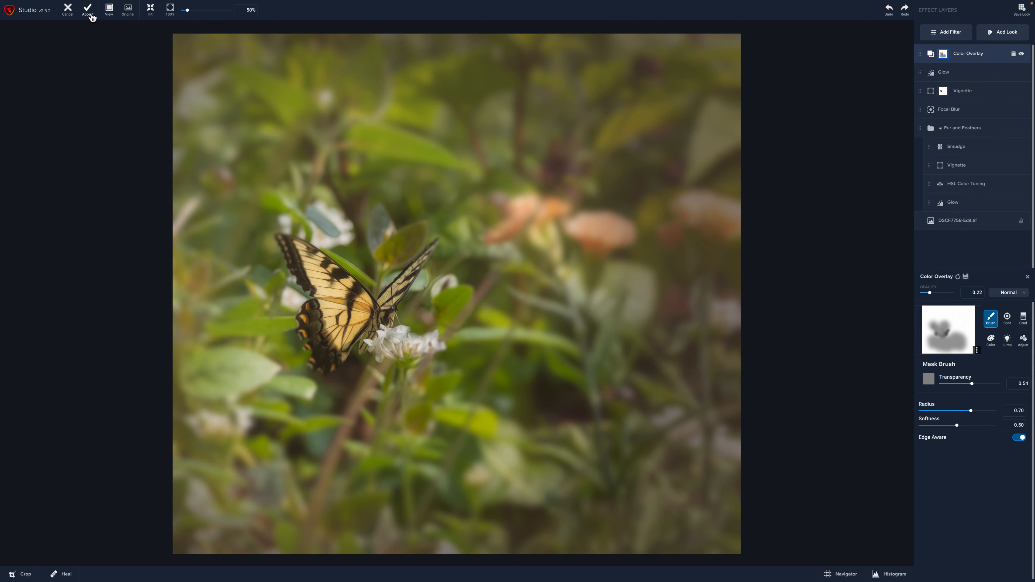
Step: Accept the edits and switch to Lightroom Classic to inspect the finished butterfly photo at different zoom levels
left_click(88, 9)
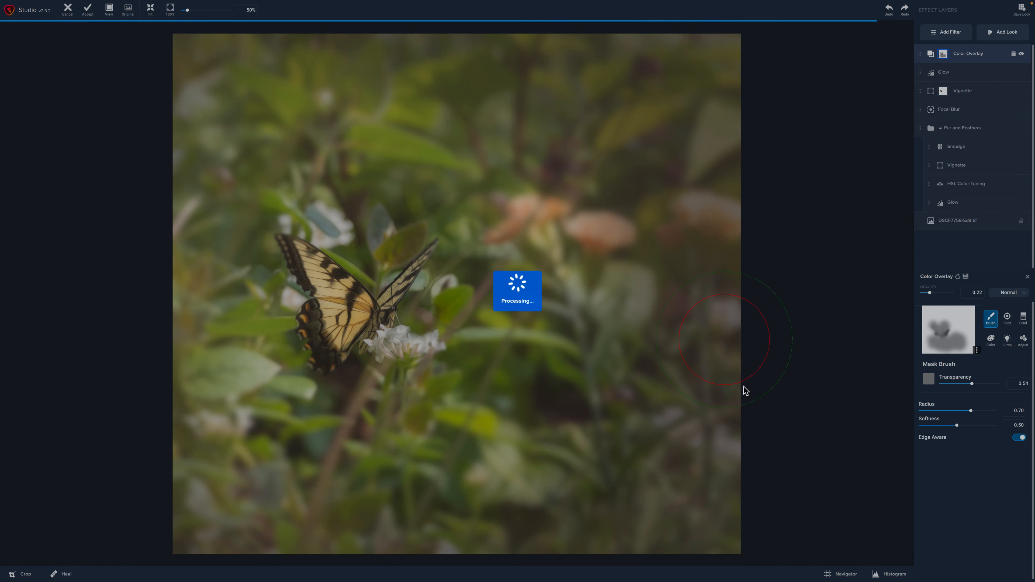
mouse_move(691, 581)
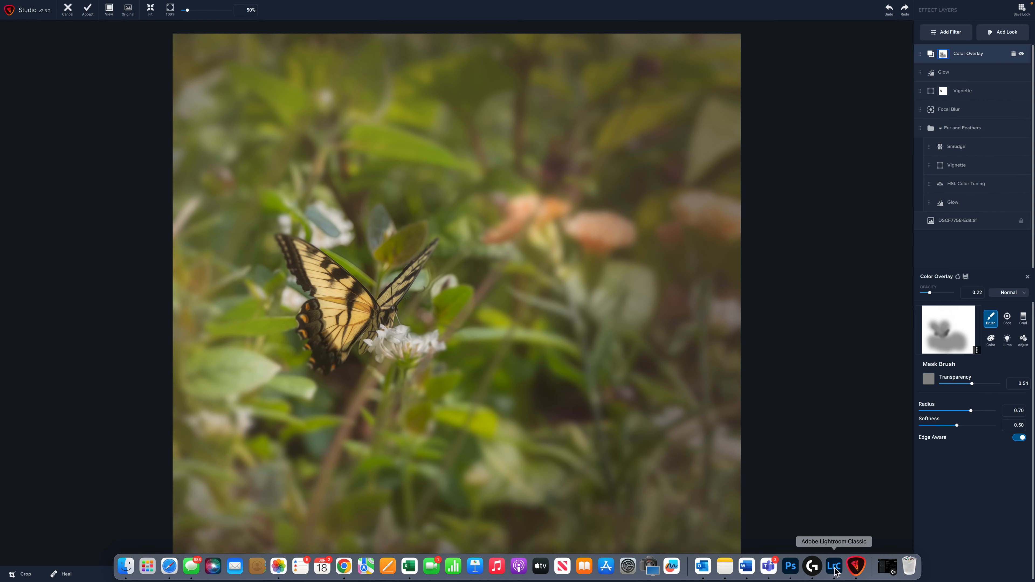
left_click(834, 566)
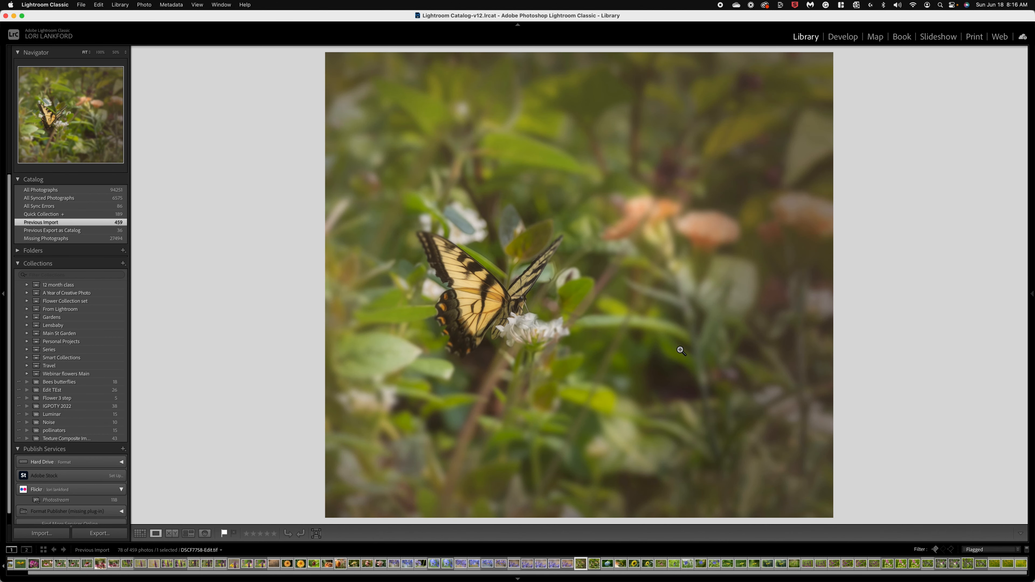
left_click(551, 310)
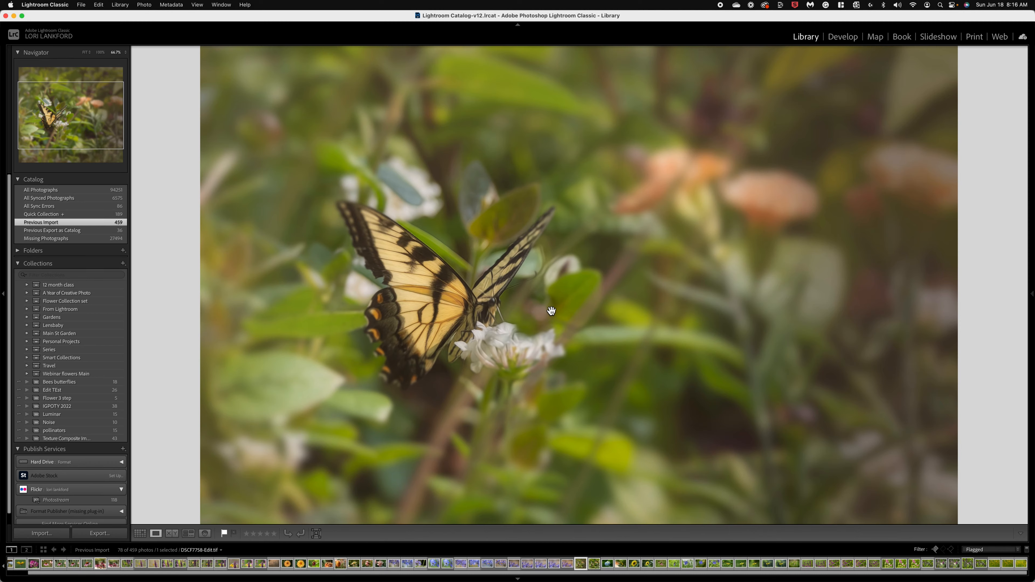
key("super+minus")
key("super+minus")
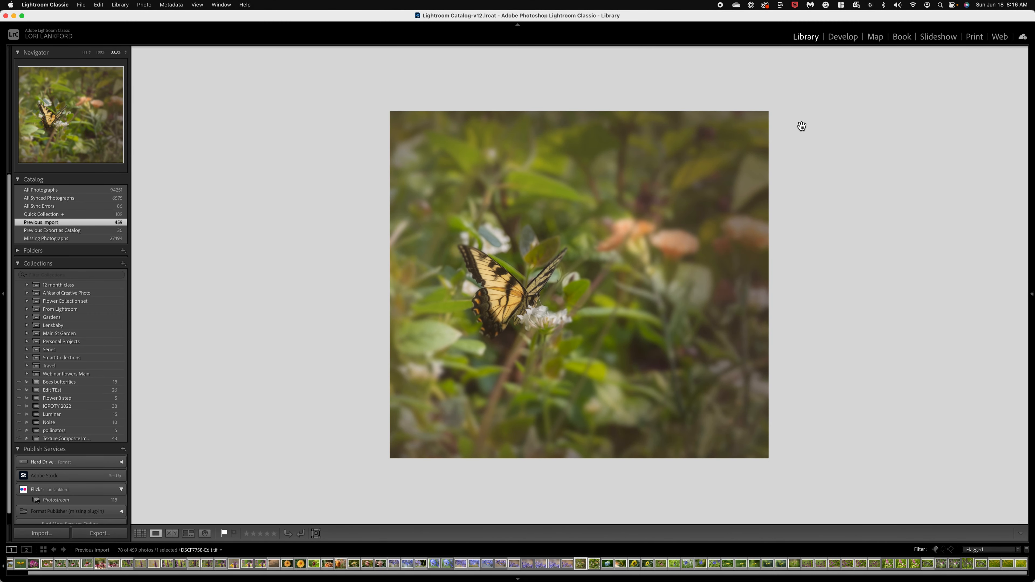
Step: Apply a post-crop vignette with an amount of -37 in the Develop module and fit the photo to the view
left_click(846, 40)
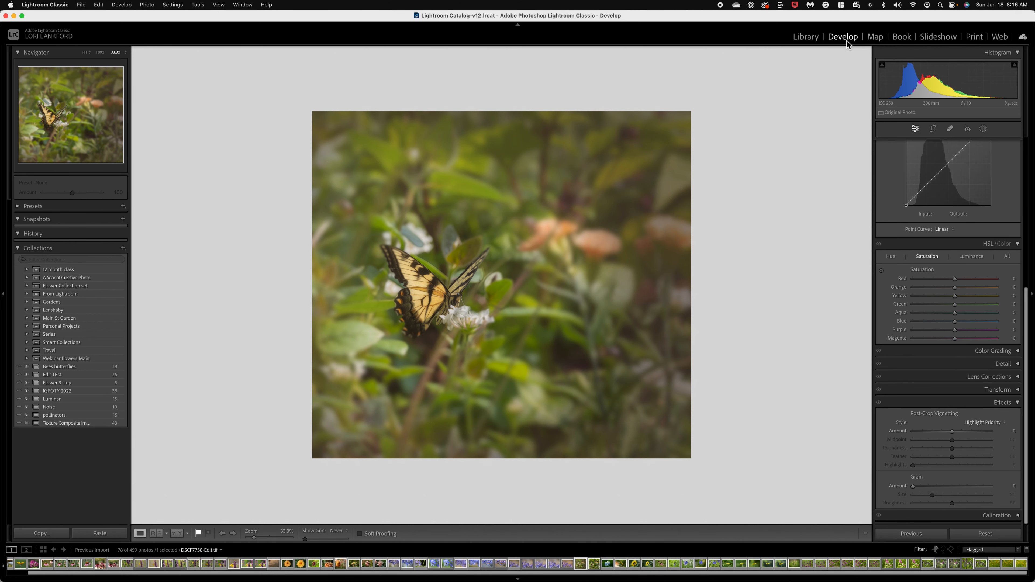
left_click(951, 431)
left_click_drag(952, 431, 937, 431)
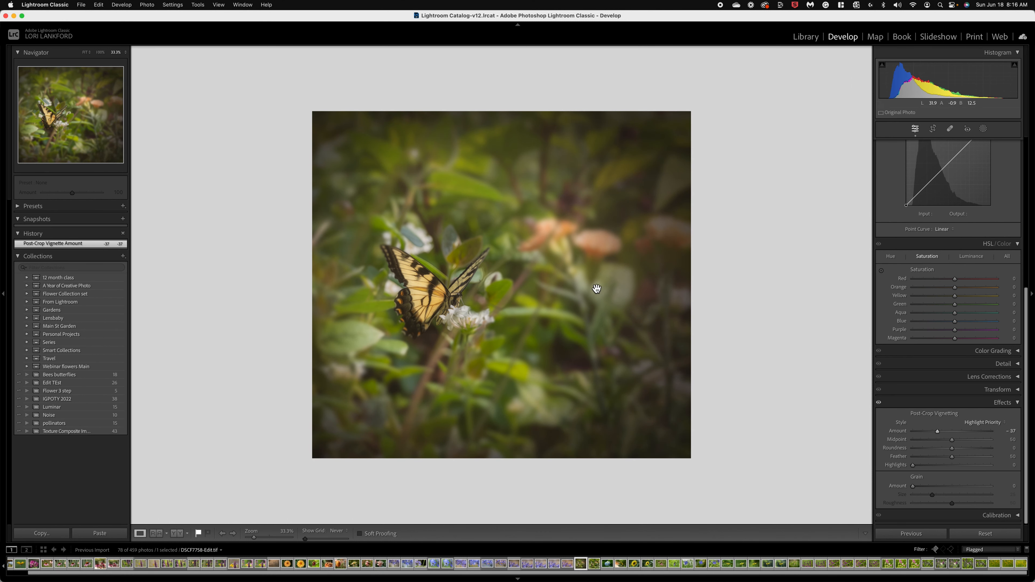
left_click(86, 53)
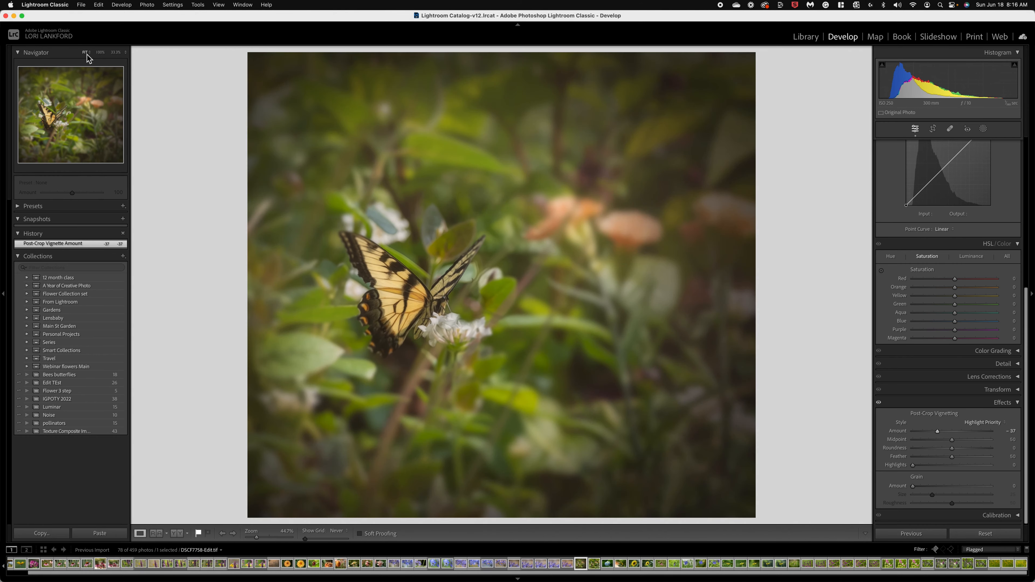
Step: Create a Select Subject mask of the butterfly and set its exposure to 0.41 and saturation to 28
left_click(983, 129)
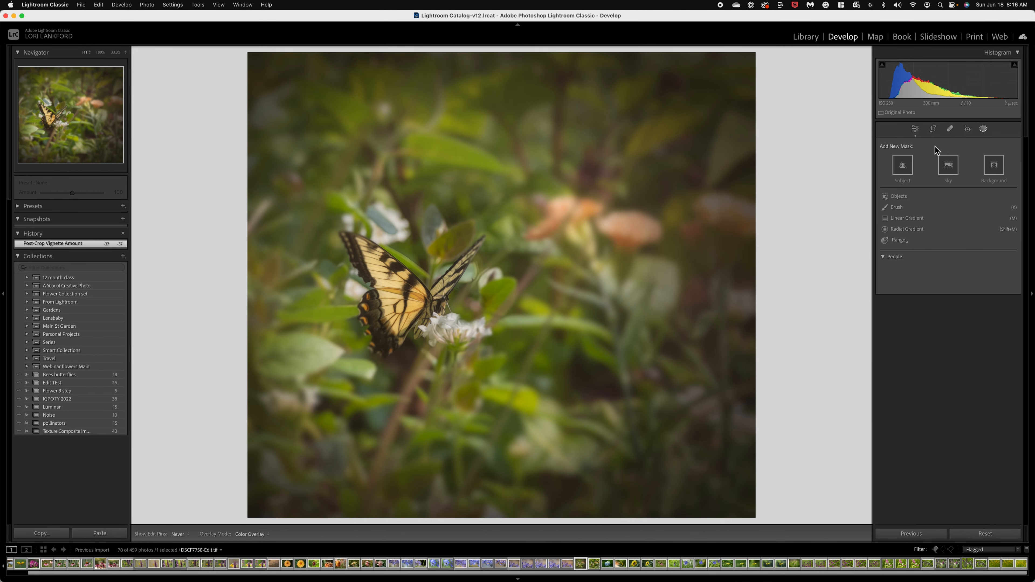
left_click(908, 169)
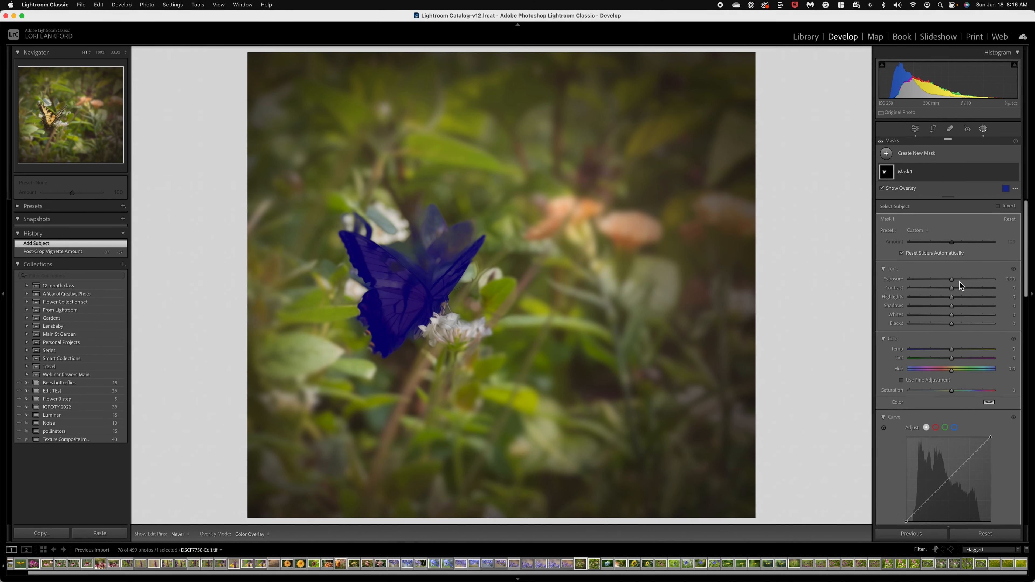
left_click_drag(951, 279, 955, 278)
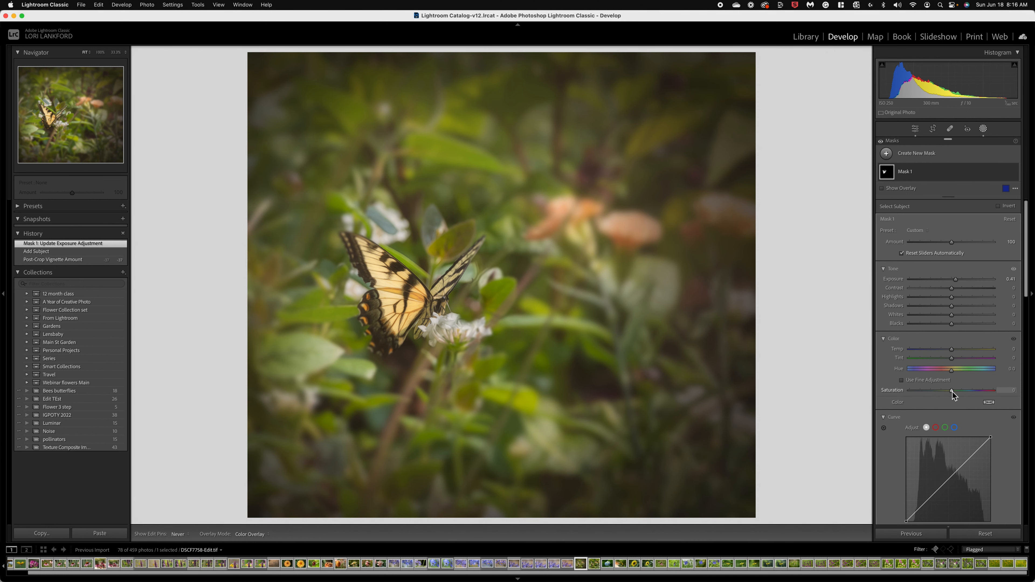
left_click_drag(952, 391, 963, 391)
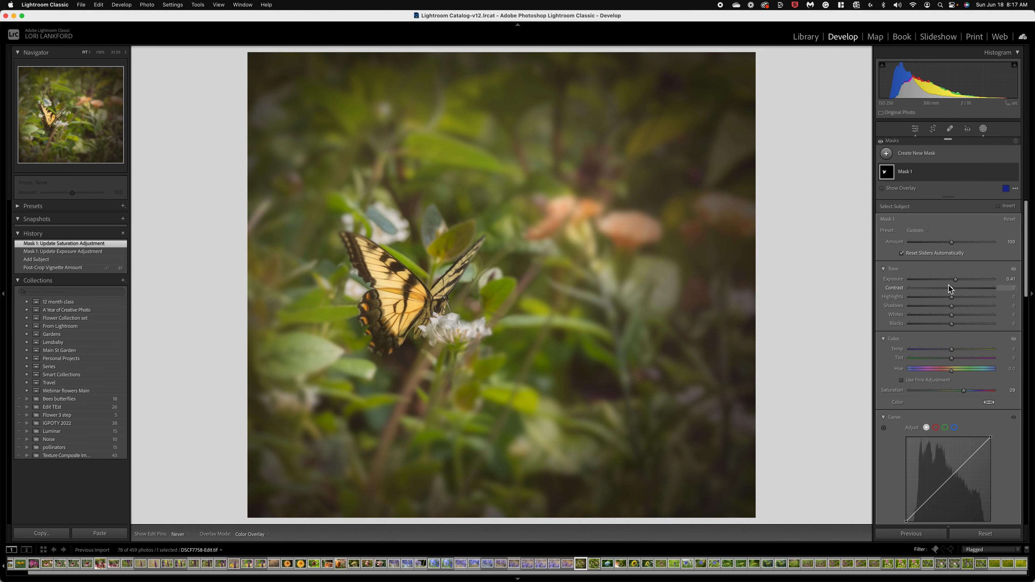
Step: Raise the butterfly mask's exposure to 0.64 and compare the photo with its before version
left_click(955, 280)
left_click_drag(956, 279, 958, 280)
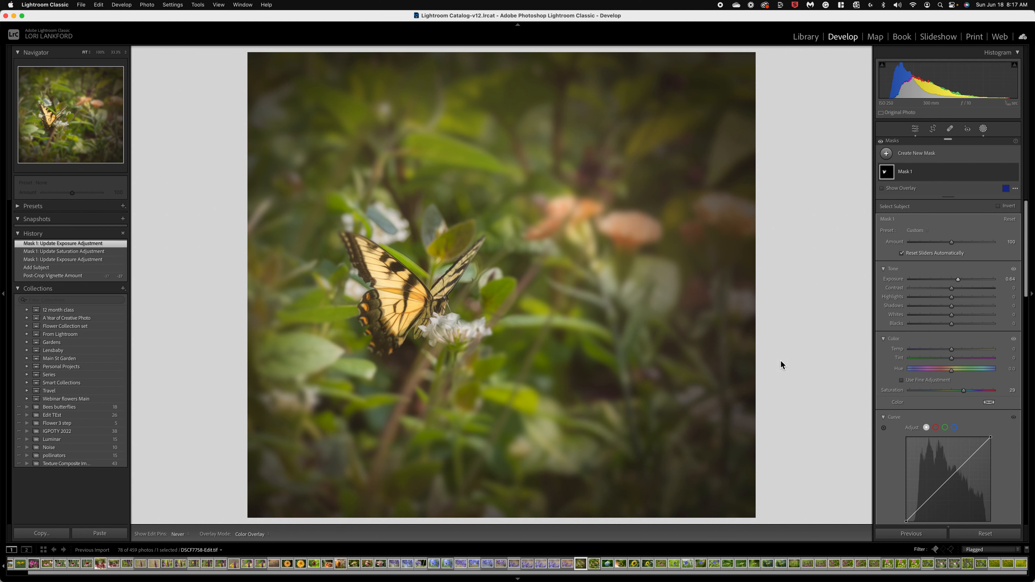
key("backslash")
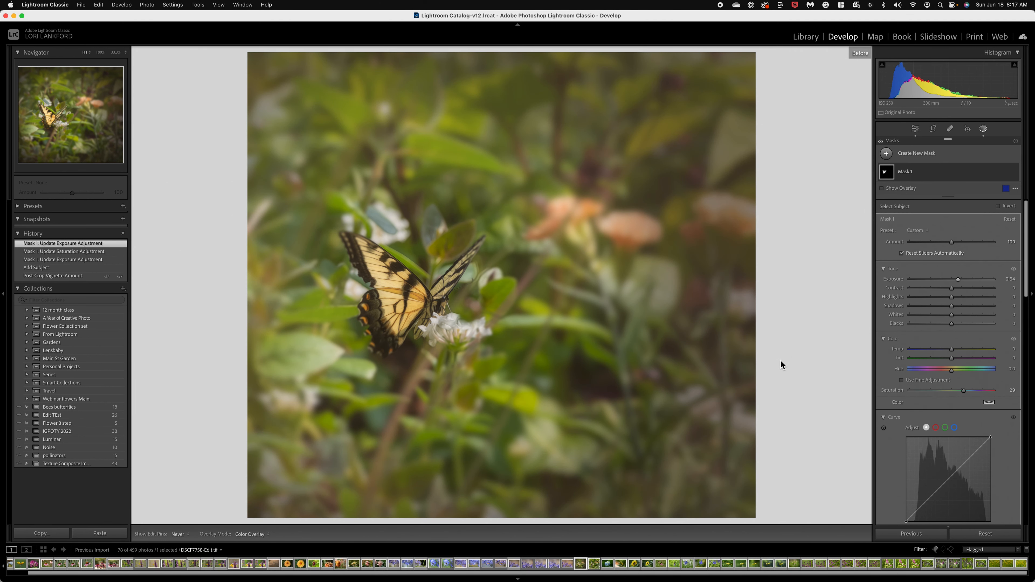
key("backslash")
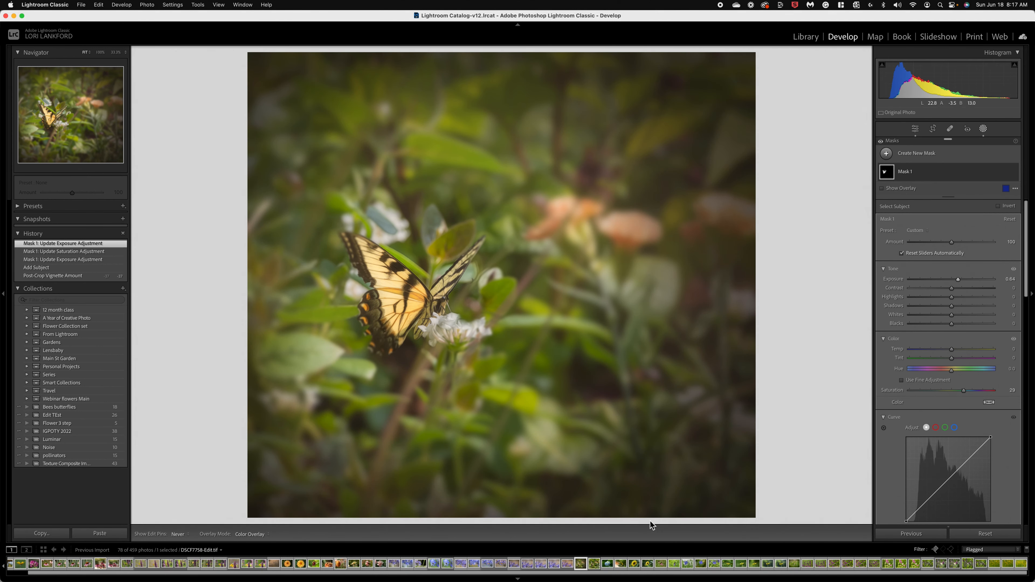
Step: Compare the original RAW butterfly photo with its edited TIFF version
left_click(593, 564)
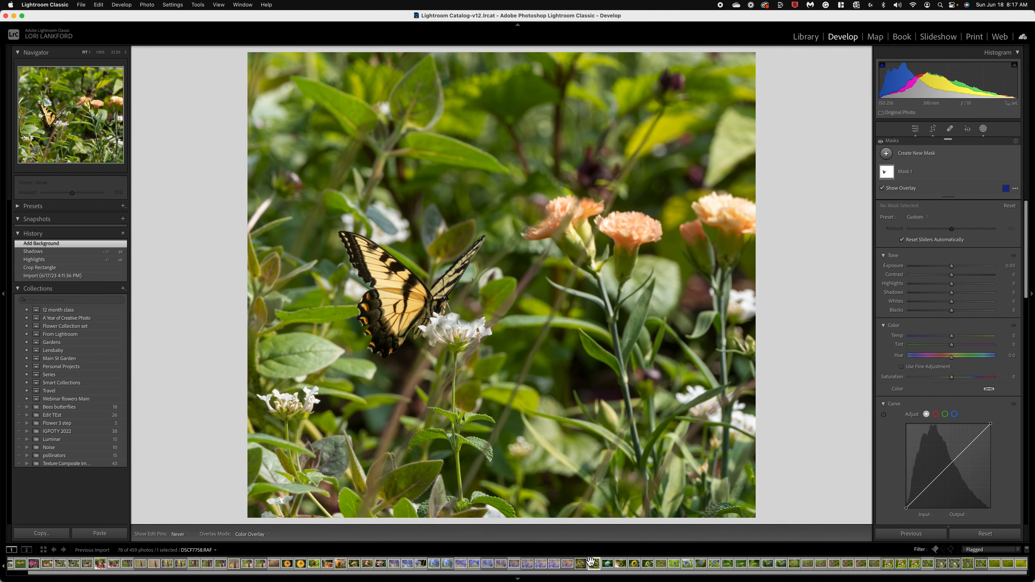
left_click(584, 565)
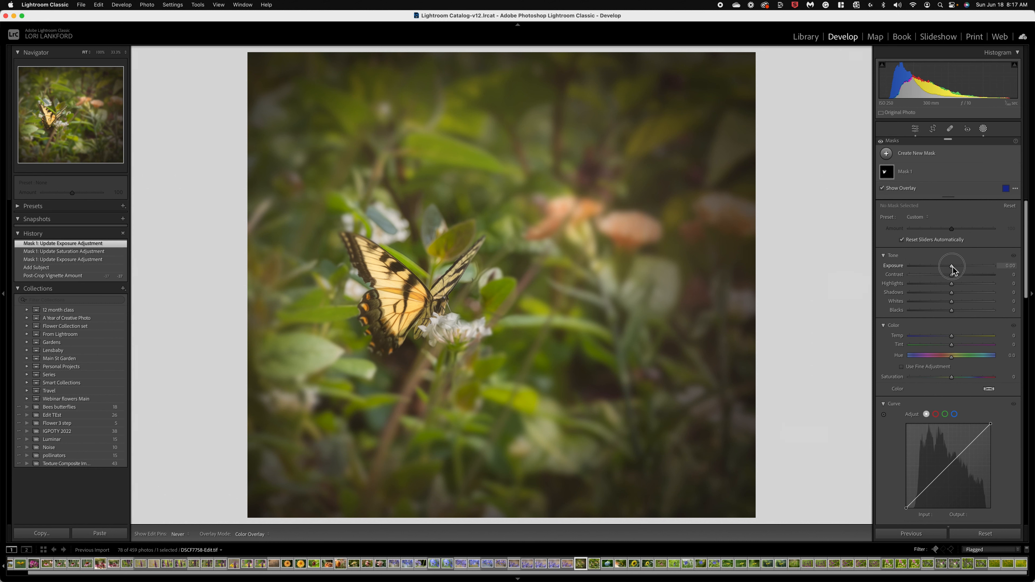
Step: Set the whole photo's exposure to +0.35 and its temperature to +1 in the Basic adjustments
left_click_drag(953, 266, 958, 270)
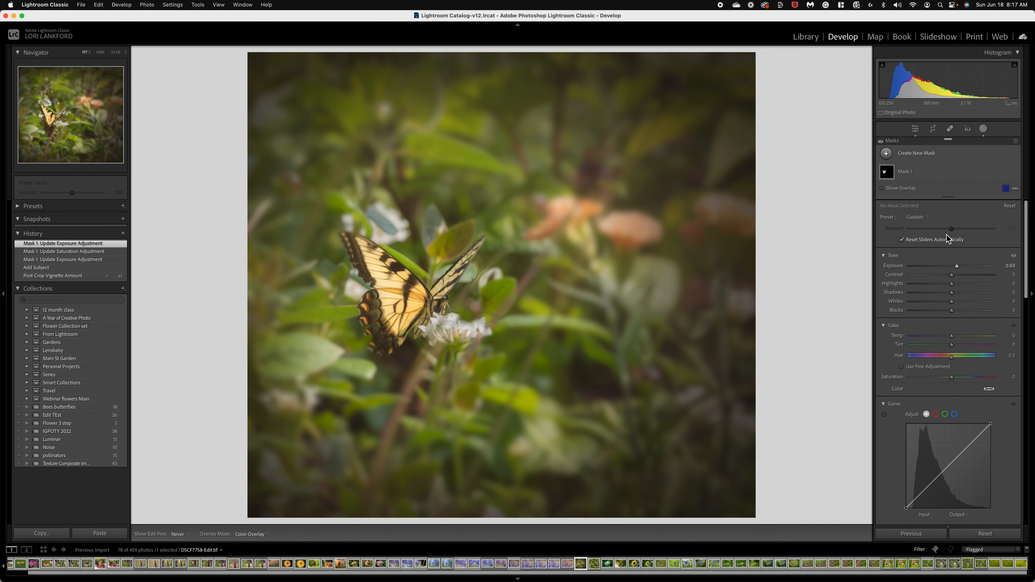
left_click(914, 129)
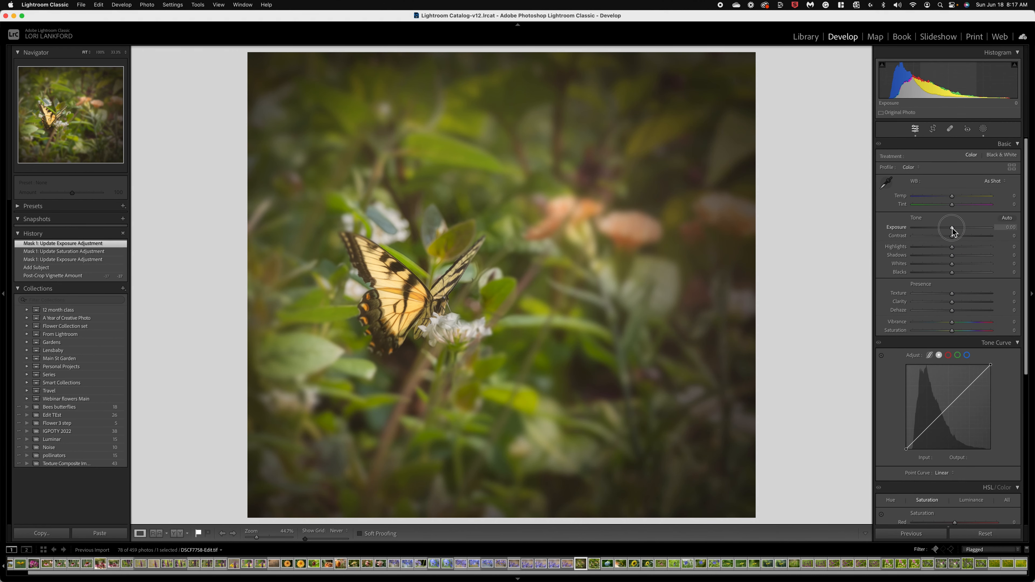
left_click_drag(952, 227, 952, 198)
Step: Adjust the HSL saturation of the photo's colours to -20 for yellow, +18 for green and +41 for orange
scroll(939, 394, "down", 5)
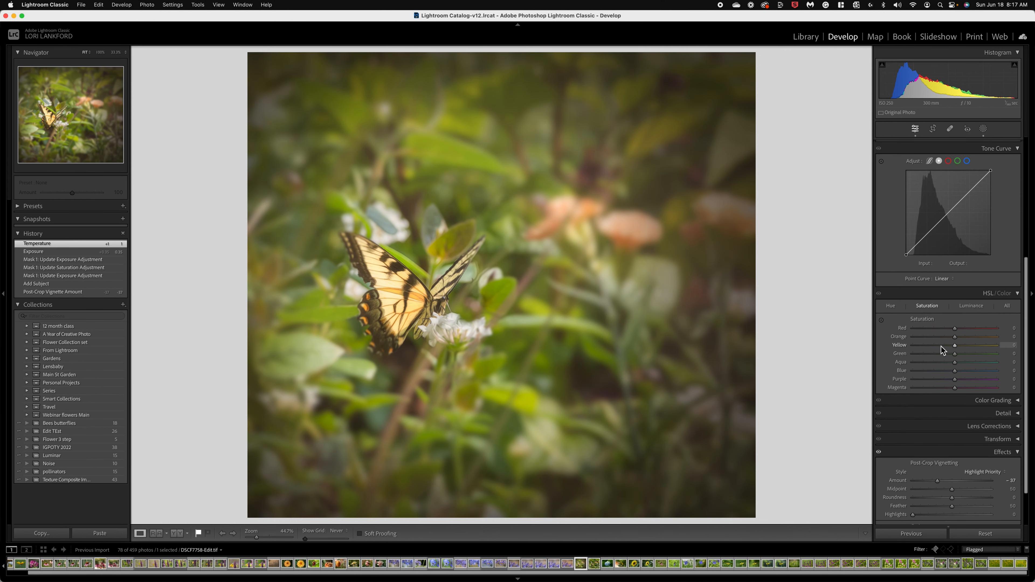
left_click(947, 345)
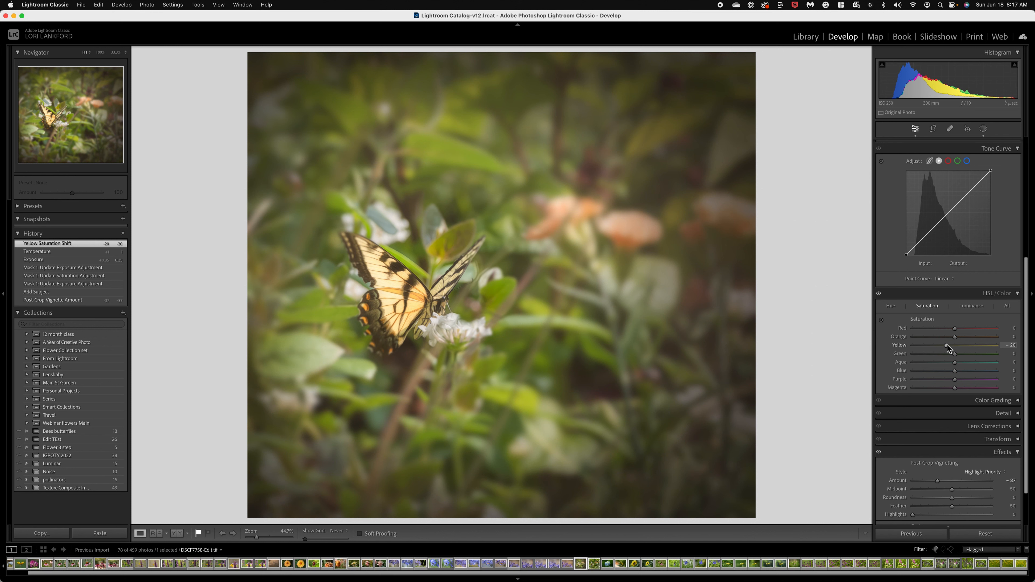
left_click_drag(954, 353, 966, 354)
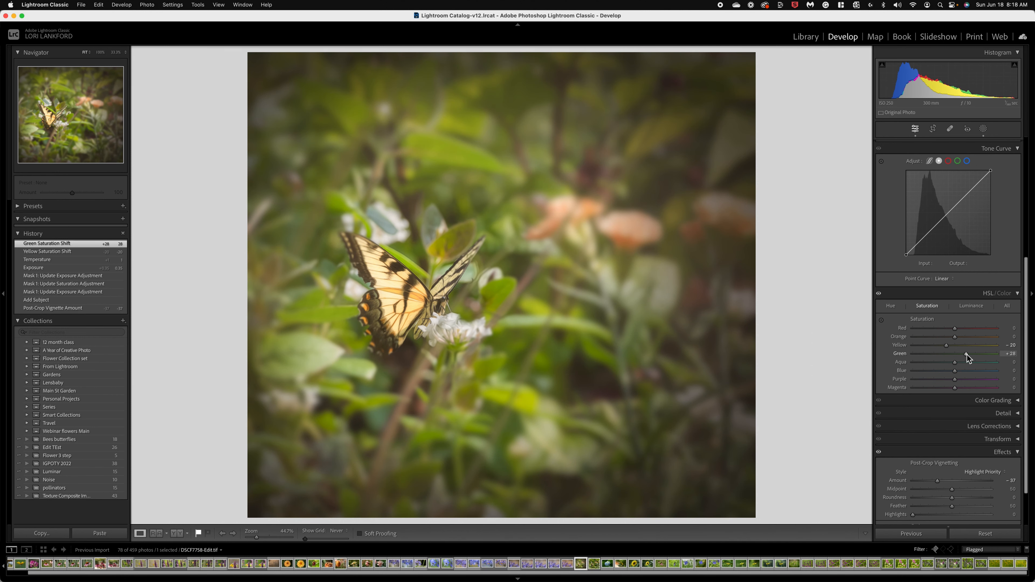
left_click(962, 354)
left_click_drag(966, 337, 968, 337)
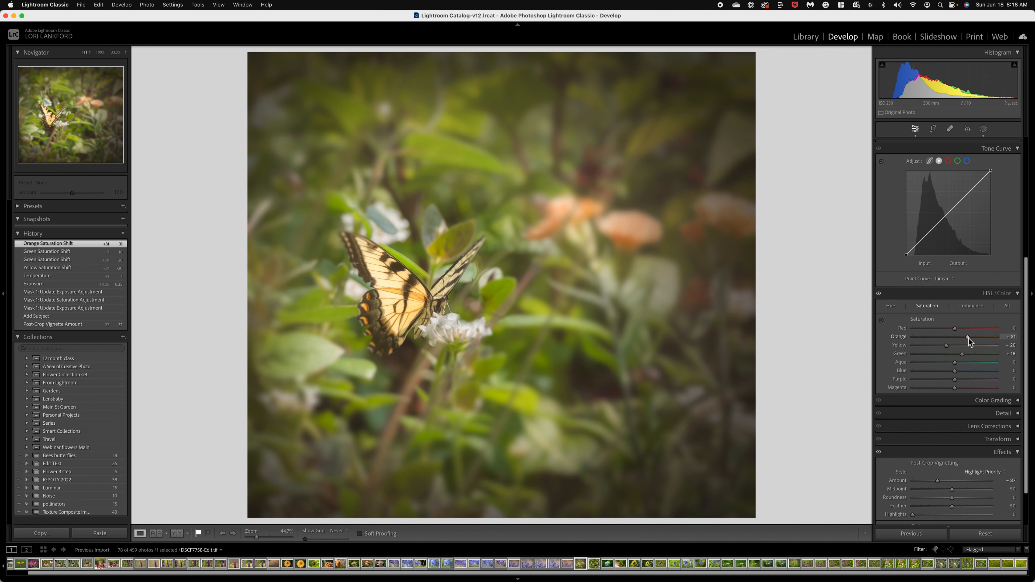
left_click(972, 338)
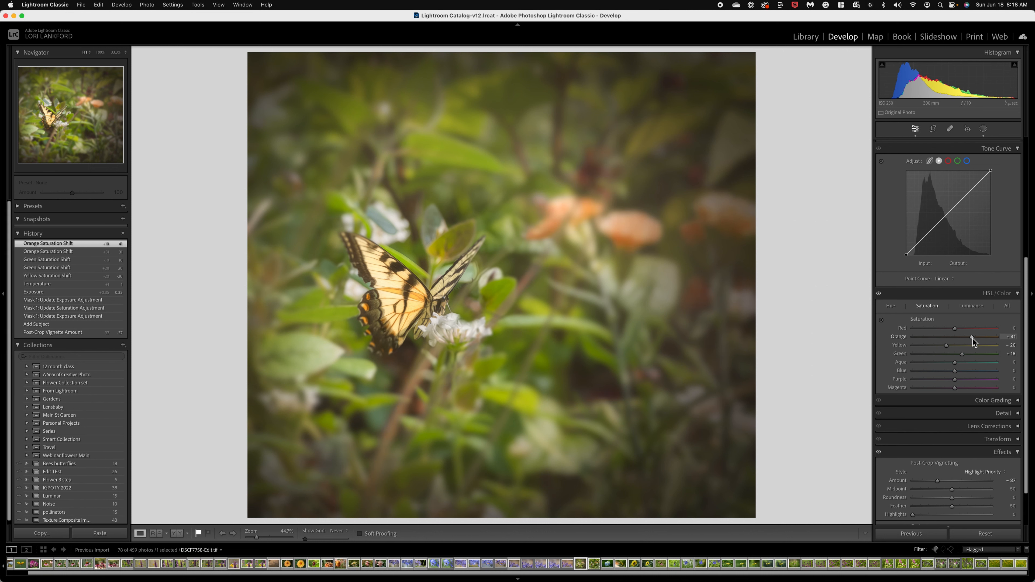
Step: Create a second Select Subject mask of the butterfly and set its exposure to -0.38
scroll(932, 325, "up", 5)
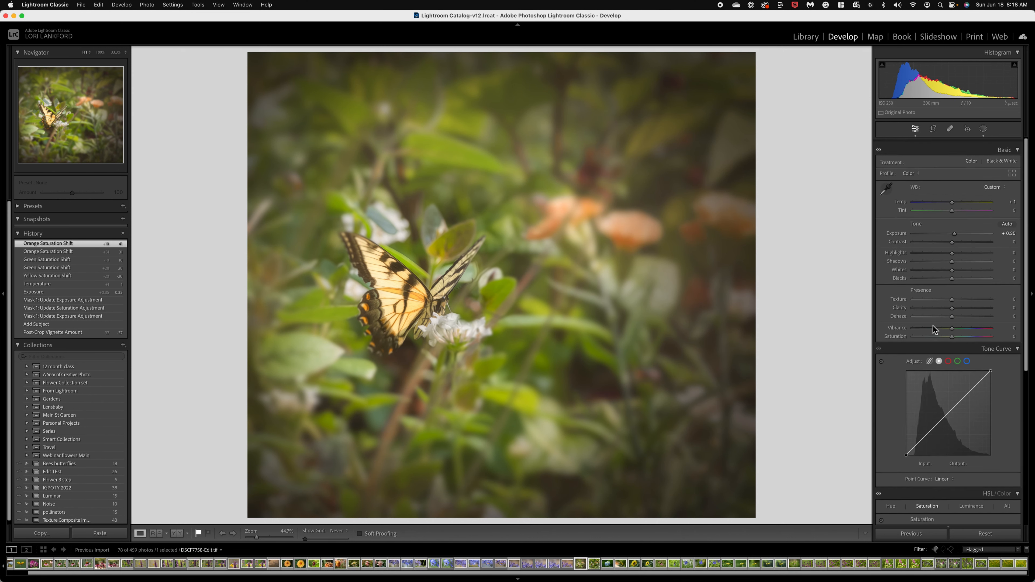
left_click(983, 129)
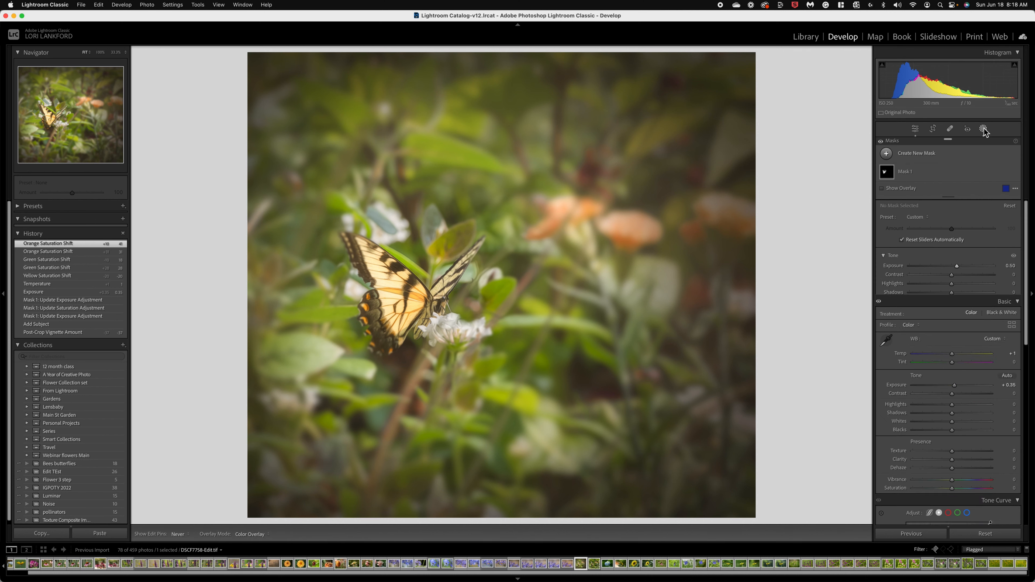
left_click(888, 155)
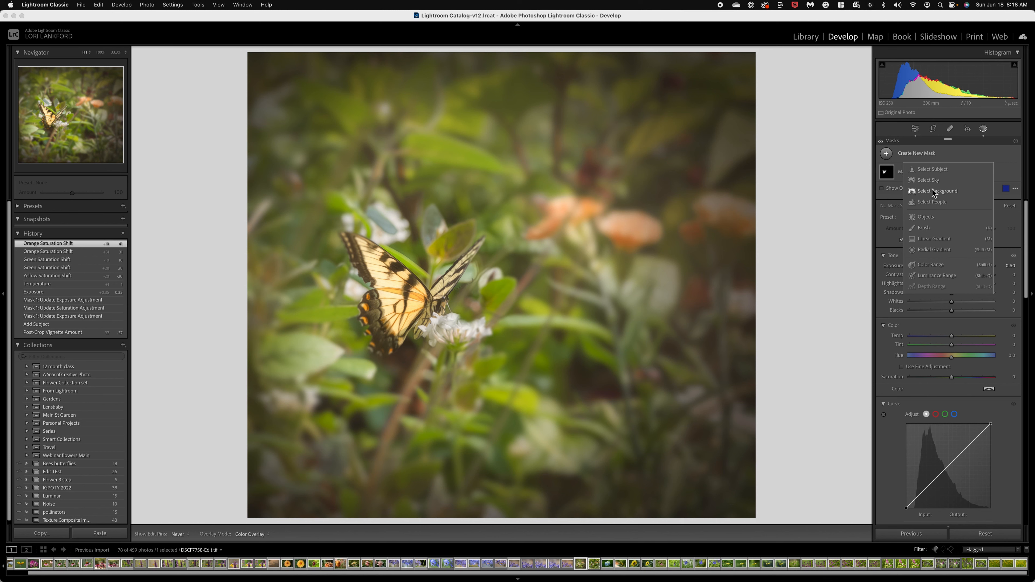
left_click(930, 171)
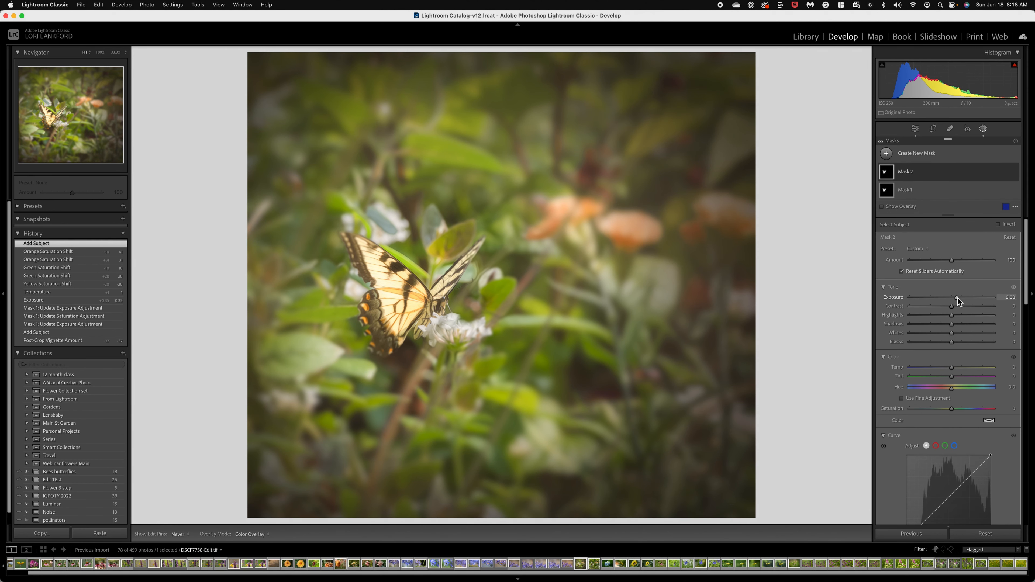
left_click_drag(958, 298, 947, 300)
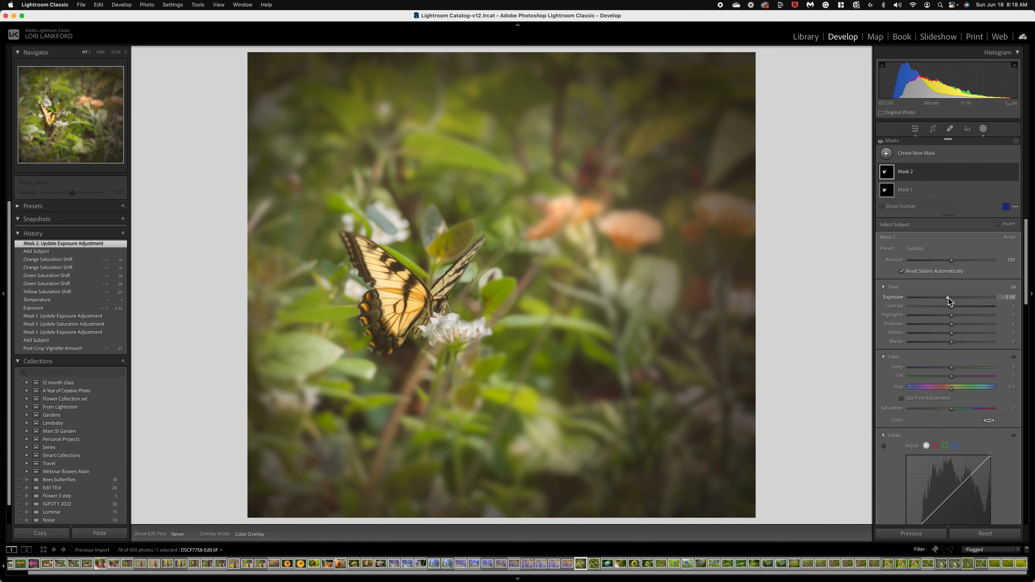
Step: Set the second butterfly mask's whites to 31 and its saturation to 33
left_click(959, 332)
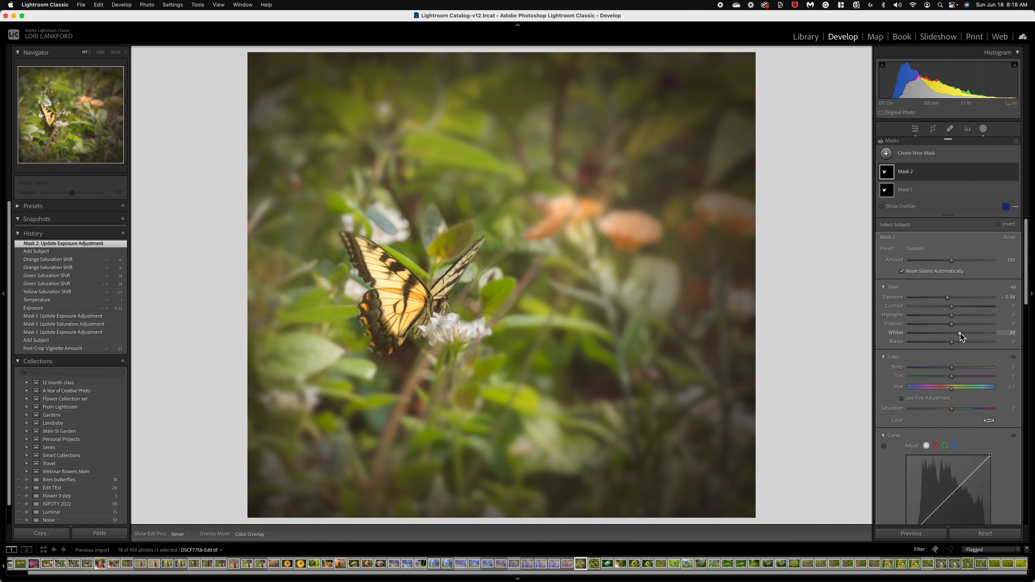
left_click_drag(964, 333, 964, 333)
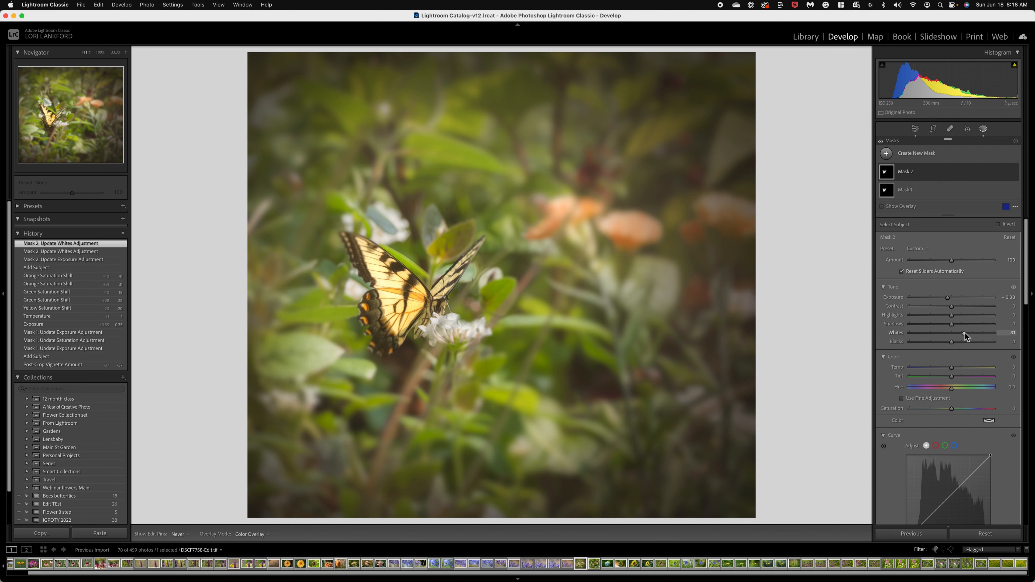
left_click(958, 408)
left_click(965, 408)
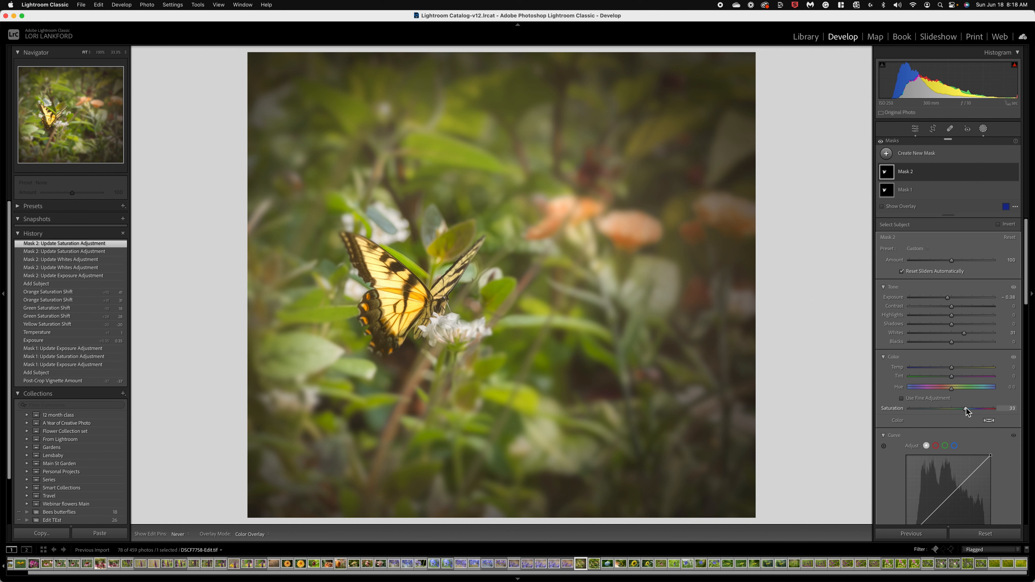